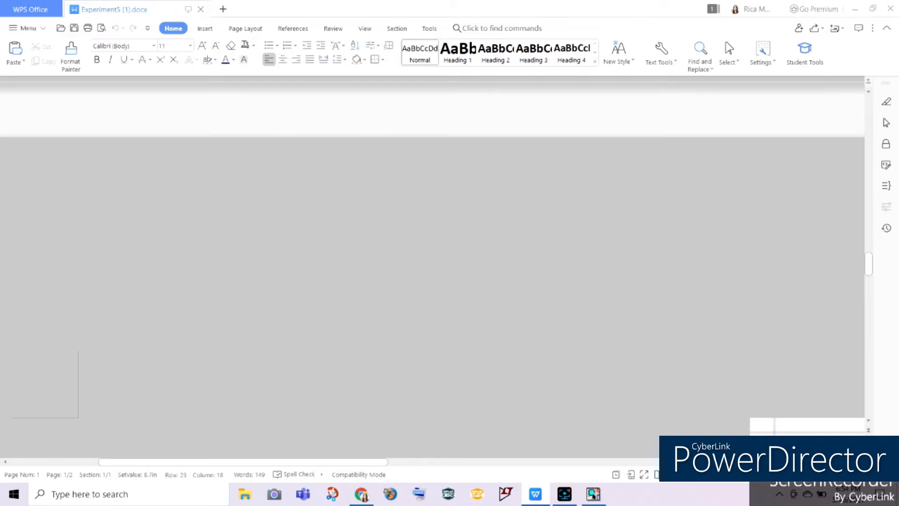
Step: Examine the Experiment5 sheet's half-wave rectifier procedure and the quantities required in Table1 and Table2
{"action": "scroll", "coordinate": [433, 267], "scroll_direction": "down", "scroll_amount": 10}
{"action": "scroll", "coordinate": [371, 85], "scroll_direction": "up", "scroll_amount": 4}
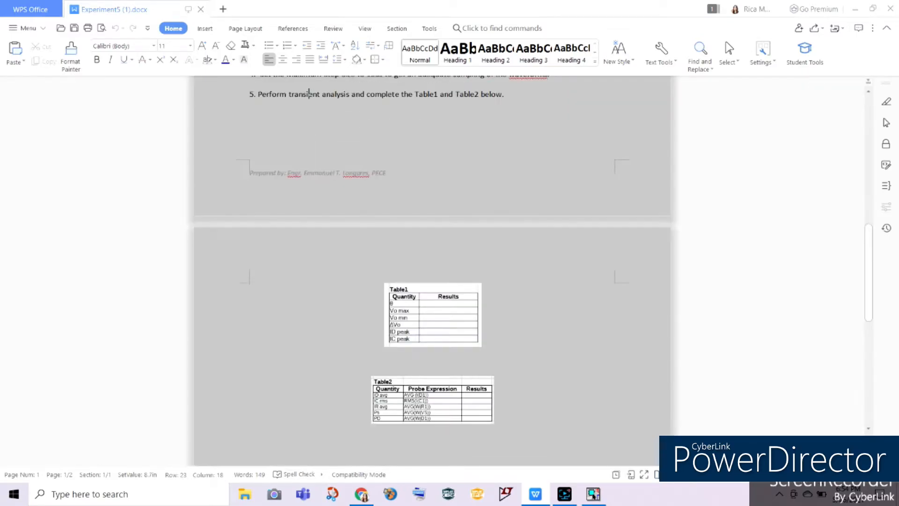
{"action": "scroll", "coordinate": [724, 423], "scroll_direction": "down", "scroll_amount": 3}
{"action": "left_click", "coordinate": [874, 474]}
{"action": "left_click", "coordinate": [873, 474]}
{"action": "scroll", "coordinate": [569, 398], "scroll_direction": "down", "scroll_amount": 14}
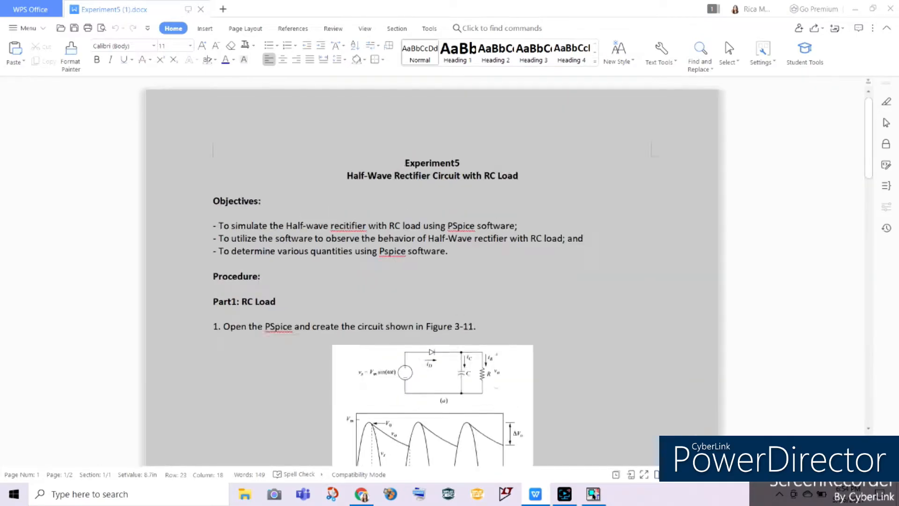
{"action": "scroll", "coordinate": [443, 315], "scroll_direction": "up", "scroll_amount": 2}
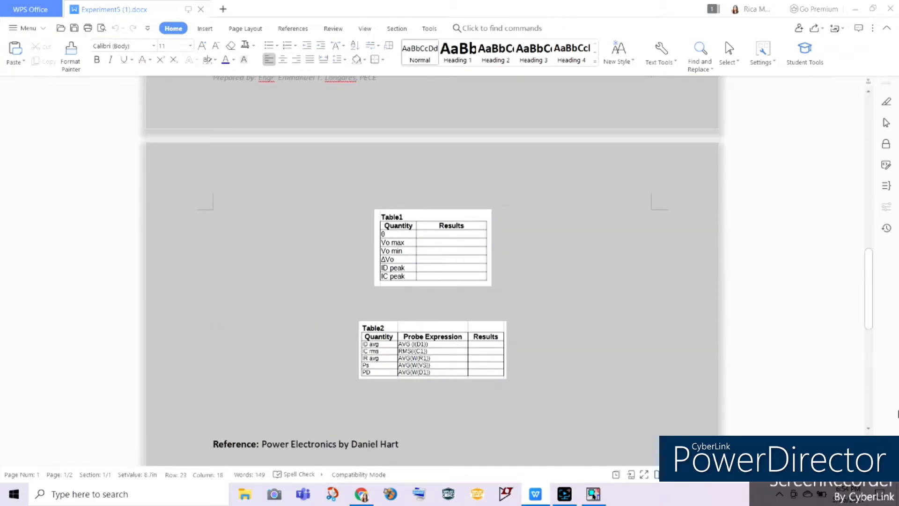
{"action": "left_click", "coordinate": [873, 474]}
{"action": "scroll", "coordinate": [435, 408], "scroll_direction": "down", "scroll_amount": 14}
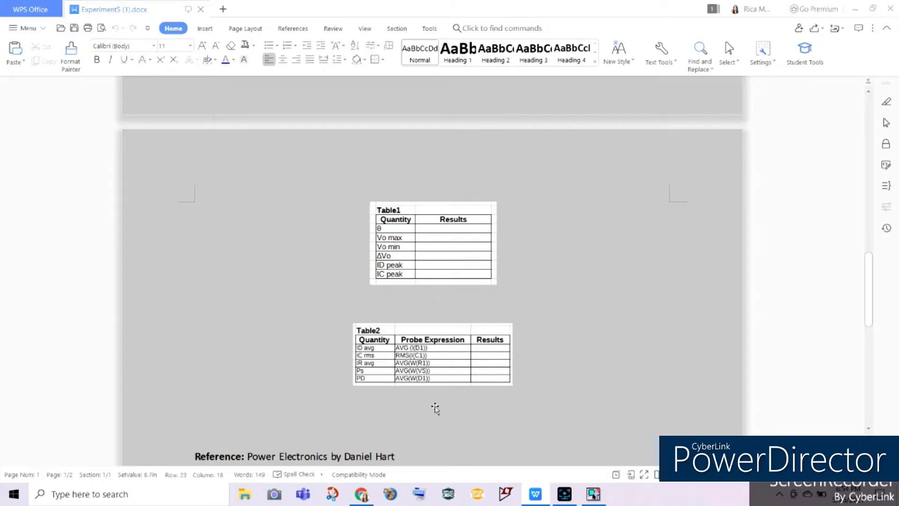
{"action": "left_click", "coordinate": [404, 258]}
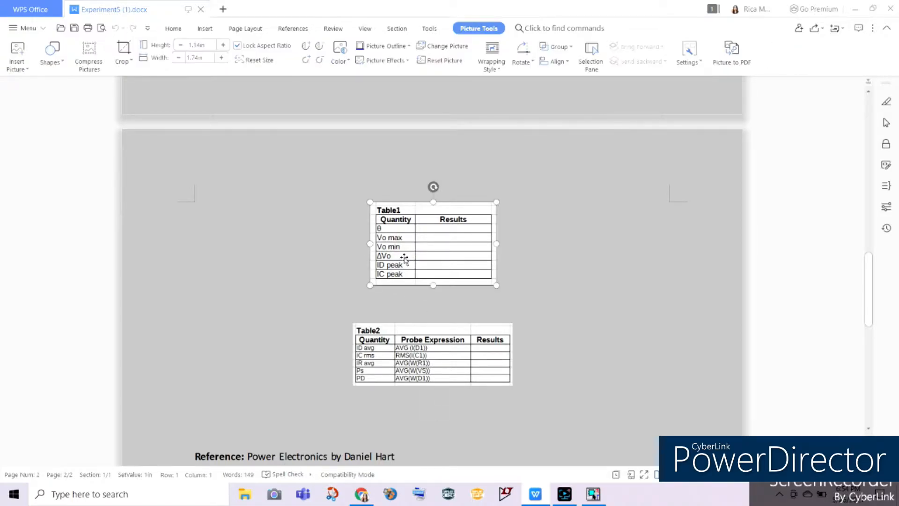
{"action": "left_click", "coordinate": [589, 256]}
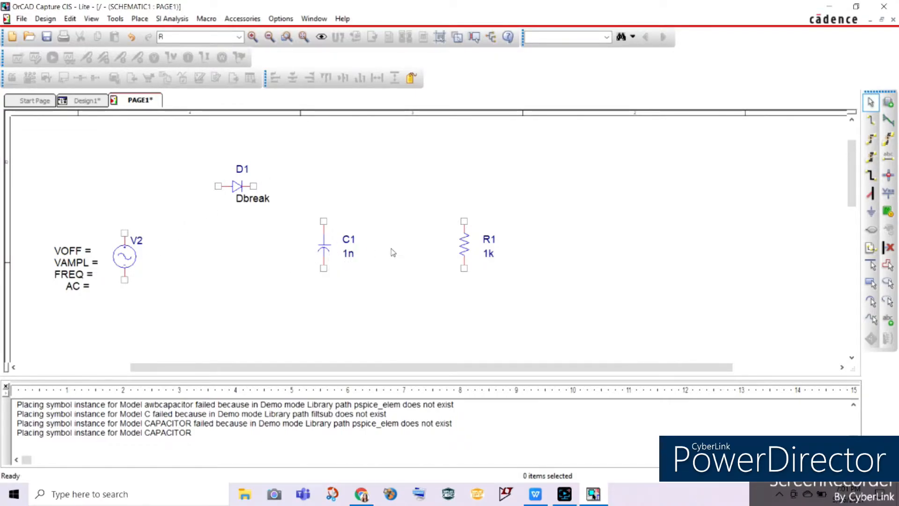
Step: Consult the AC source specification in the experiment sheet and set the sine source's VAMPL to 311.127
{"action": "double_click", "coordinate": [79, 263]}
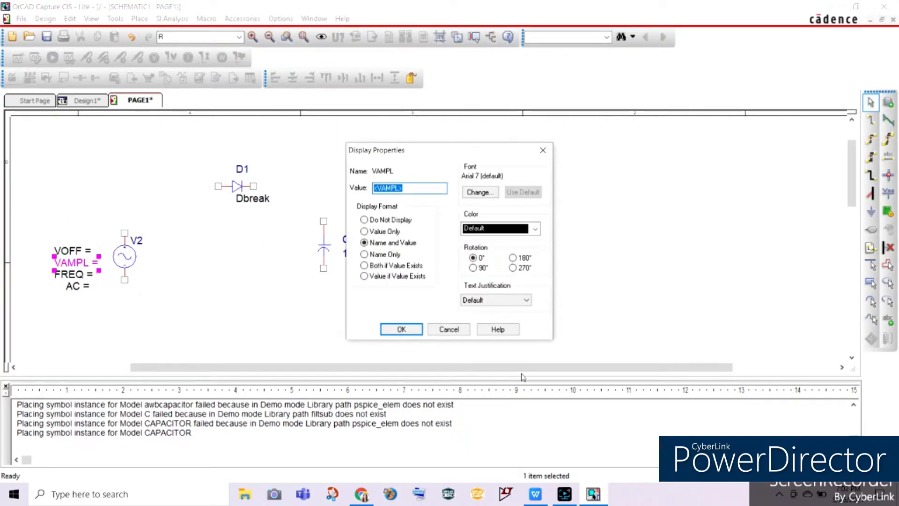
{"action": "left_click", "coordinate": [536, 495]}
{"action": "scroll", "coordinate": [354, 207], "scroll_direction": "up", "scroll_amount": 5}
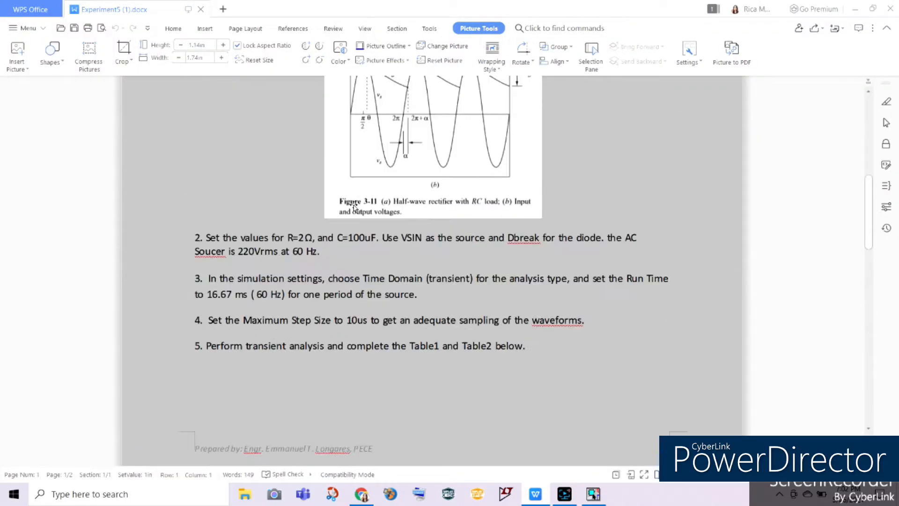
{"action": "left_click", "coordinate": [589, 493]}
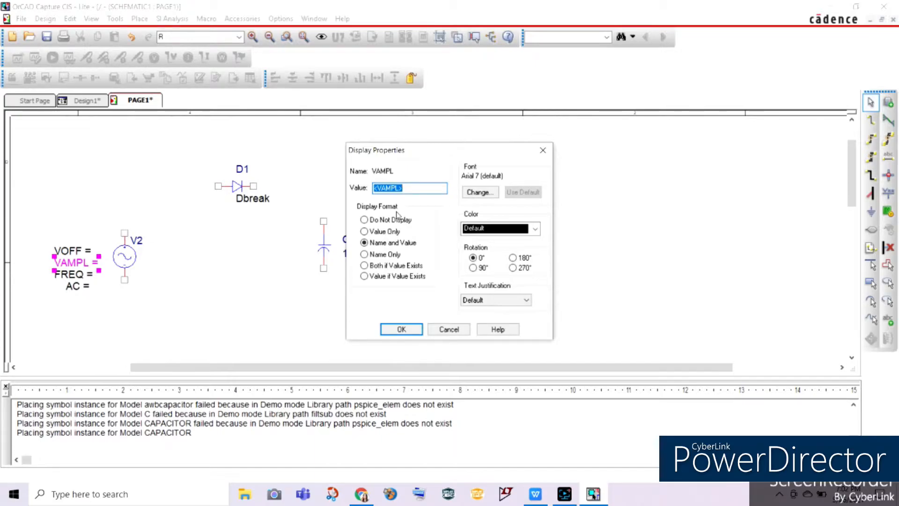
{"action": "type", "text": "311.127"}
{"action": "left_click", "coordinate": [401, 329]}
Step: Set the sine source's FREQ to 60 and move its VAMPL label clear of the source symbol
{"action": "left_click", "coordinate": [70, 276]}
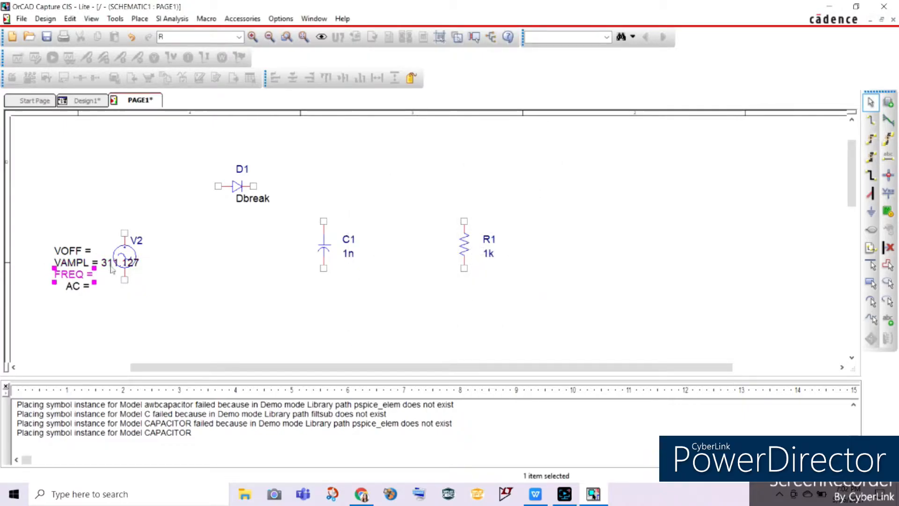
{"action": "double_click", "coordinate": [76, 276]}
{"action": "type", "text": "60"}
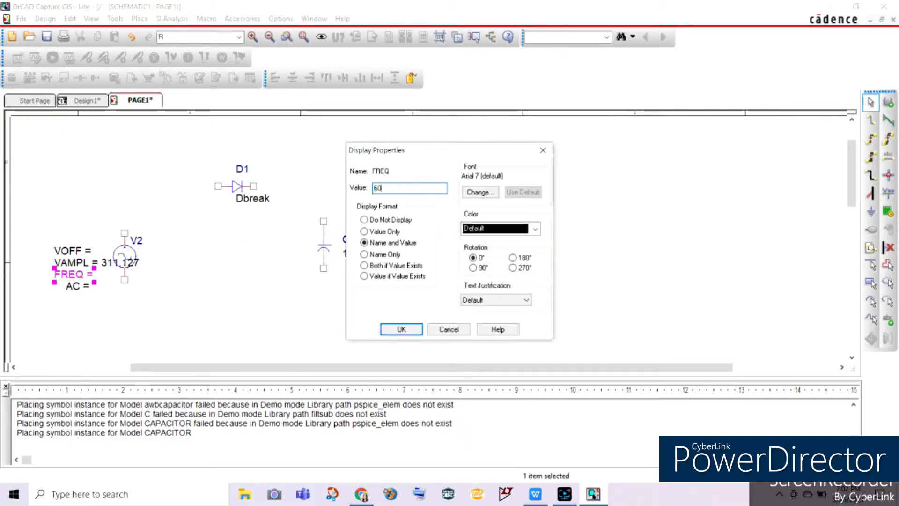
{"action": "key", "text": "Return"}
{"action": "left_click", "coordinate": [93, 312]}
{"action": "left_click", "coordinate": [66, 267]}
{"action": "left_click_drag", "start_coordinate": [65, 267], "coordinate": [31, 267]}
Step: Set both the VOFF and AC values of the sine source to 0
{"action": "left_click", "coordinate": [79, 253]}
{"action": "double_click", "coordinate": [79, 253]}
{"action": "type", "text": "0"}
{"action": "key", "text": "Return"}
{"action": "left_click", "coordinate": [80, 287]}
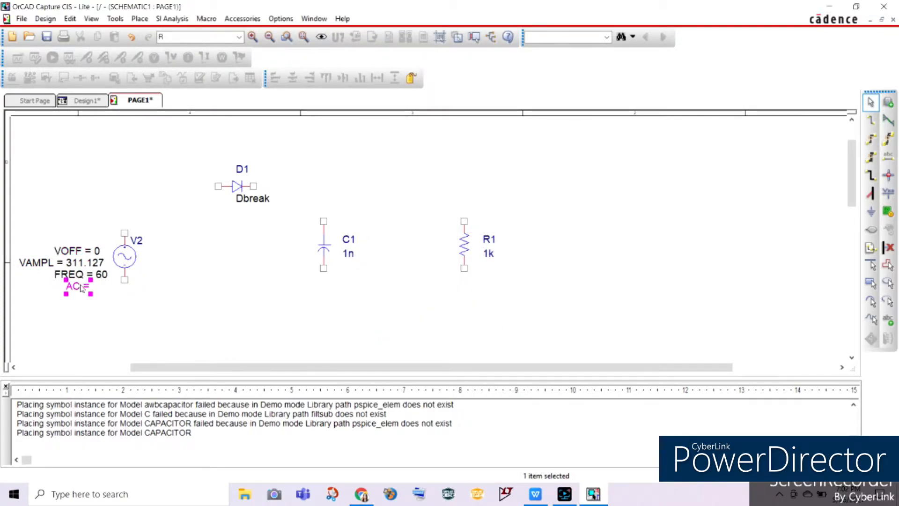
{"action": "double_click", "coordinate": [79, 287]}
{"action": "type", "text": "0"}
{"action": "key", "text": "Return"}
{"action": "left_click", "coordinate": [270, 259]}
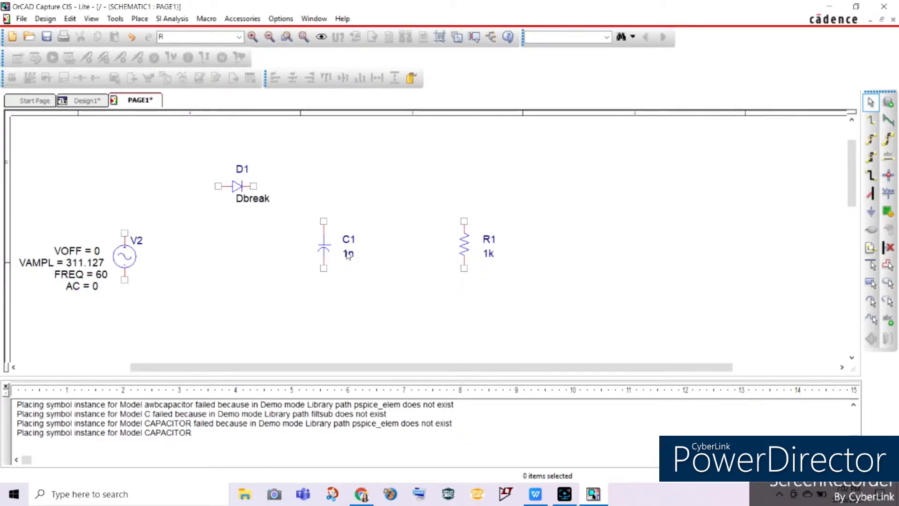
Step: Set capacitor C1 to 100u and resistor R1 to 200
{"action": "double_click", "coordinate": [348, 253]}
{"action": "type", "text": "100u"}
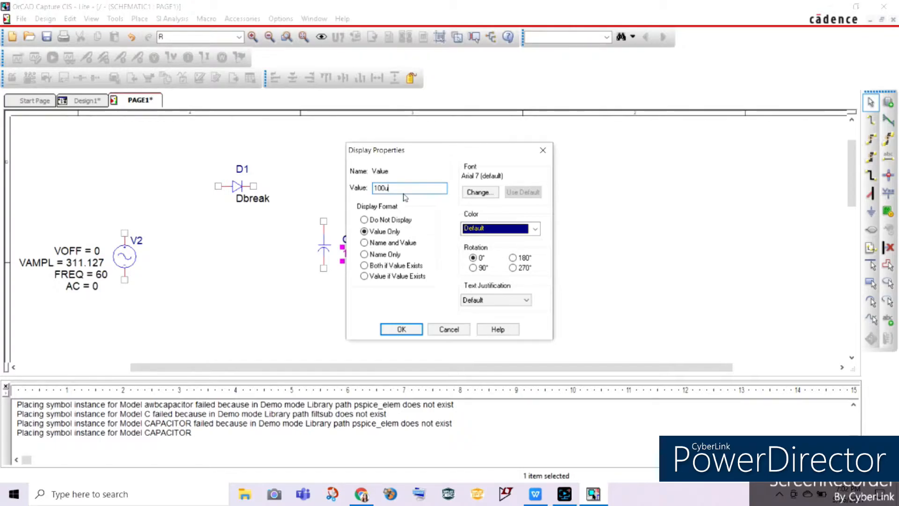
{"action": "left_click", "coordinate": [401, 329]}
{"action": "left_click", "coordinate": [447, 290]}
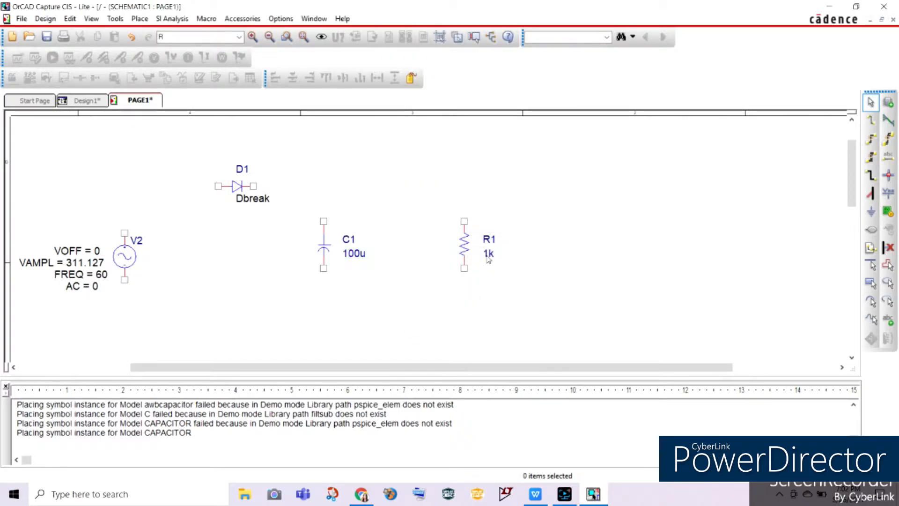
{"action": "double_click", "coordinate": [488, 257]}
{"action": "type", "text": "200"}
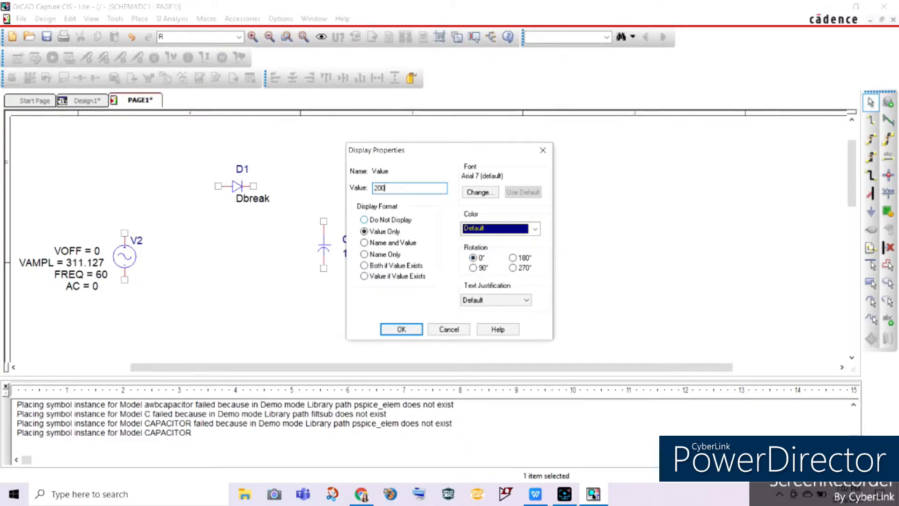
{"action": "key", "text": "Return"}
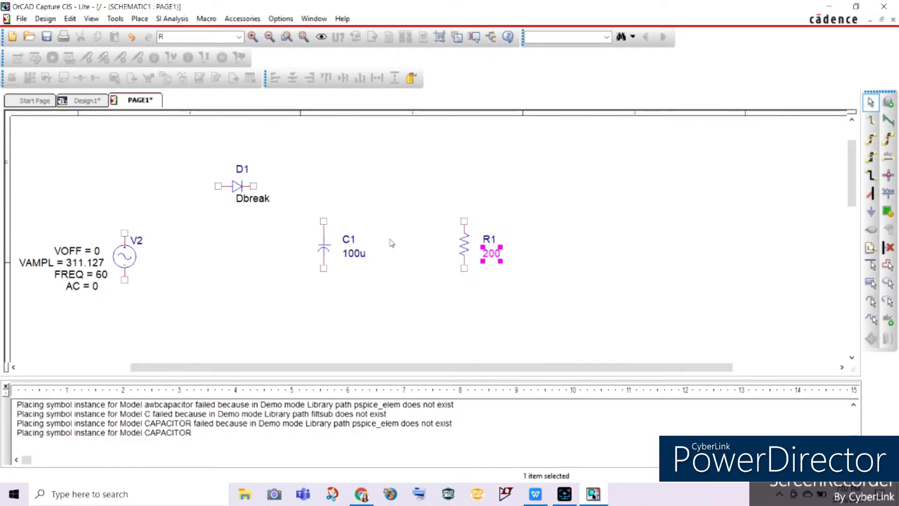
{"action": "left_click", "coordinate": [291, 300]}
Step: Wire the source's upper pin through diode D1 to the upper pins of capacitor C1 and resistor R1
{"action": "left_click", "coordinate": [871, 121]}
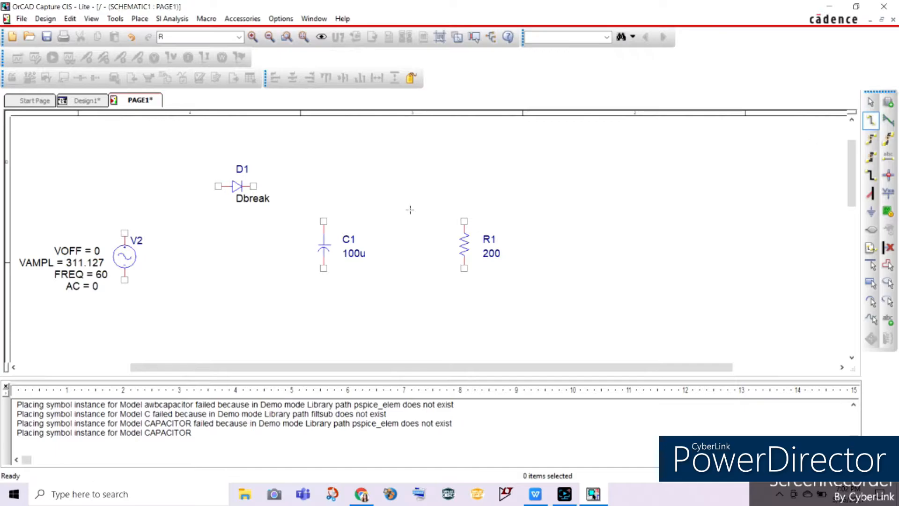
{"action": "left_click", "coordinate": [124, 233]}
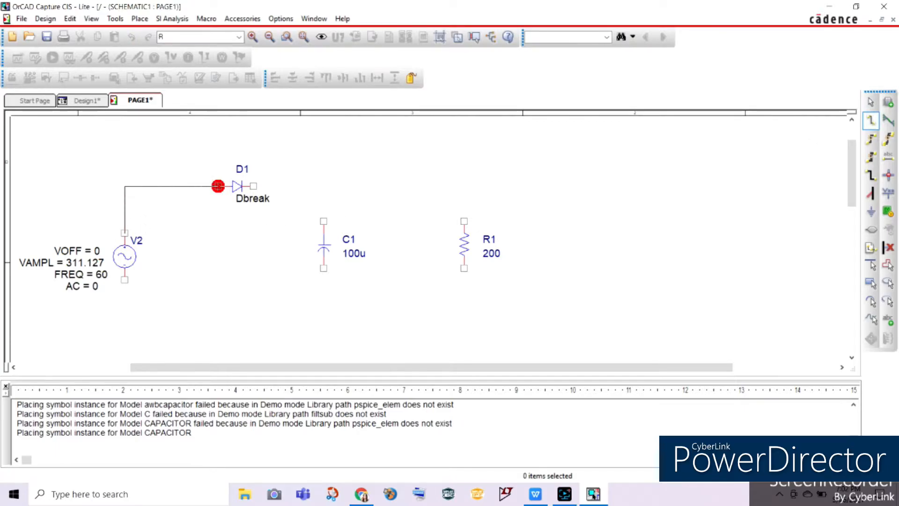
{"action": "left_click", "coordinate": [218, 186]}
{"action": "left_click", "coordinate": [254, 187]}
{"action": "left_click", "coordinate": [323, 221]}
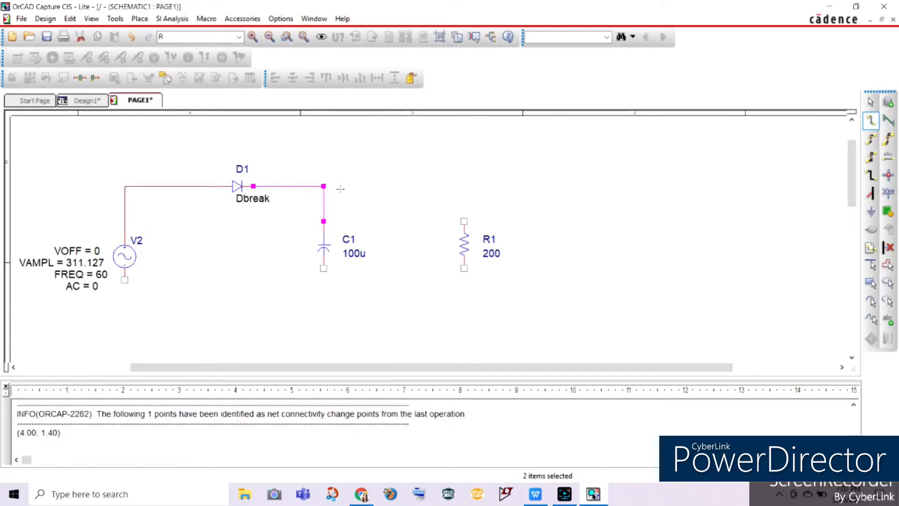
{"action": "left_click", "coordinate": [464, 221]}
{"action": "left_click", "coordinate": [324, 186]}
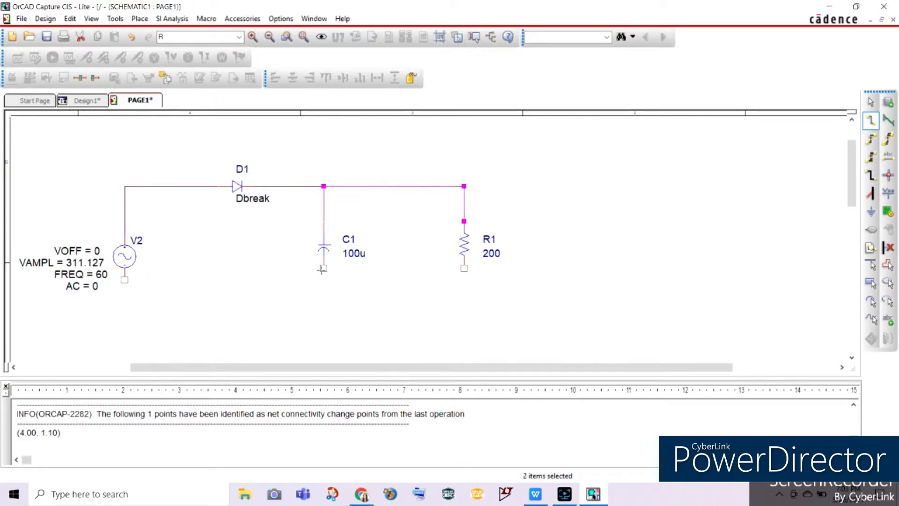
{"action": "left_click", "coordinate": [324, 268]}
{"action": "key", "text": "Escape"}
{"action": "left_click", "coordinate": [463, 269]}
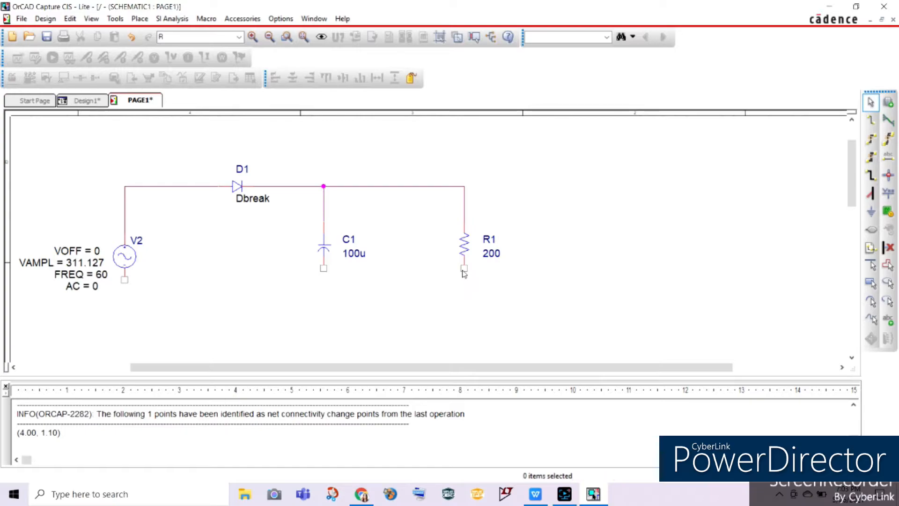
{"action": "left_click", "coordinate": [460, 292]}
Step: Wire the lower pins of resistor R1, the source and capacitor C1 together along a common return line
{"action": "left_click", "coordinate": [871, 121]}
{"action": "left_click", "coordinate": [463, 268]}
{"action": "left_click", "coordinate": [125, 315]}
{"action": "left_click", "coordinate": [125, 280]}
{"action": "left_click", "coordinate": [323, 268]}
{"action": "left_click", "coordinate": [323, 315]}
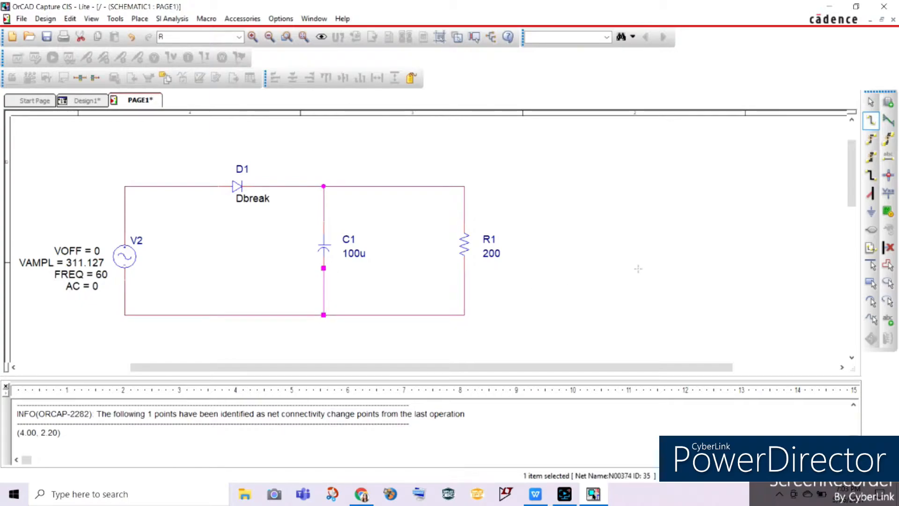
Step: Place a 0/CAPSYM ground symbol below the sine source
{"action": "left_click", "coordinate": [871, 212]}
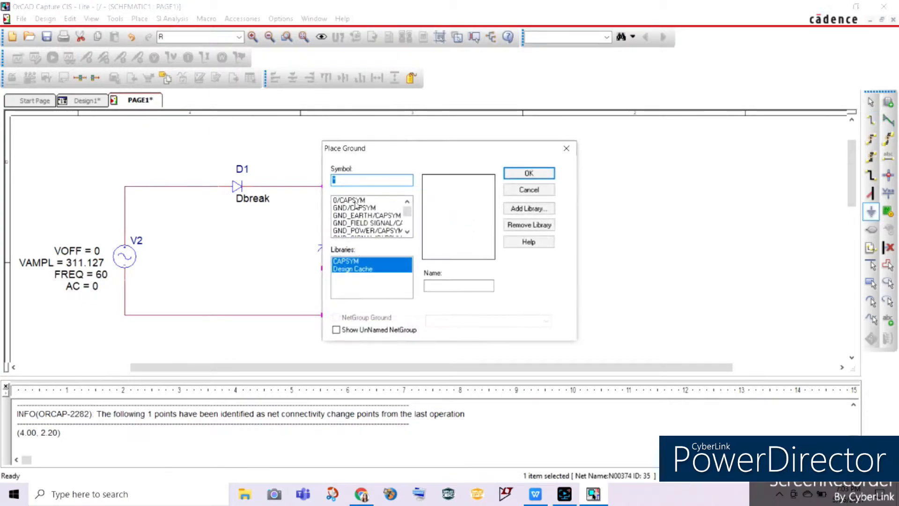
{"action": "left_click", "coordinate": [355, 202]}
{"action": "left_click", "coordinate": [529, 173]}
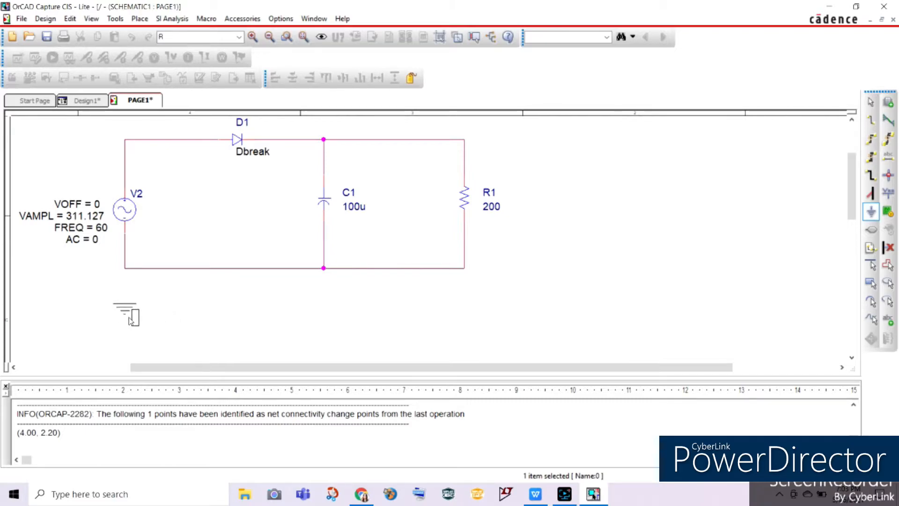
{"action": "left_click", "coordinate": [131, 315]}
{"action": "scroll", "coordinate": [290, 300], "scroll_direction": "up", "scroll_amount": 1}
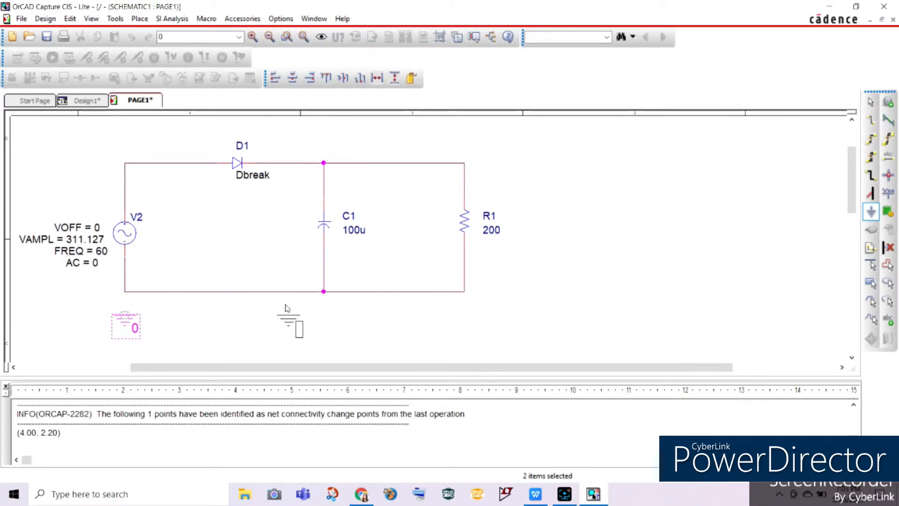
{"action": "key", "text": "Escape"}
Step: Wire the ground symbol to the lower corner of the circuit beneath the source
{"action": "left_click", "coordinate": [871, 121]}
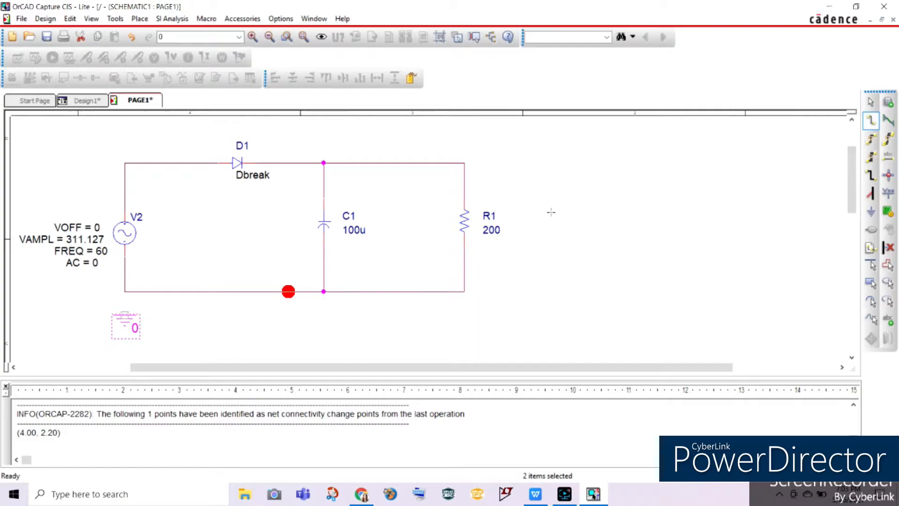
{"action": "left_click", "coordinate": [124, 315]}
{"action": "left_click", "coordinate": [124, 292]}
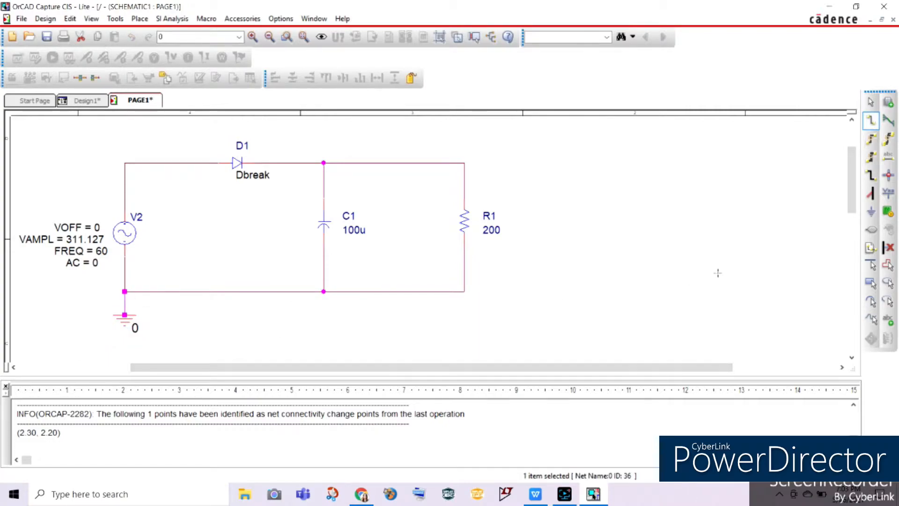
{"action": "key", "text": "Escape"}
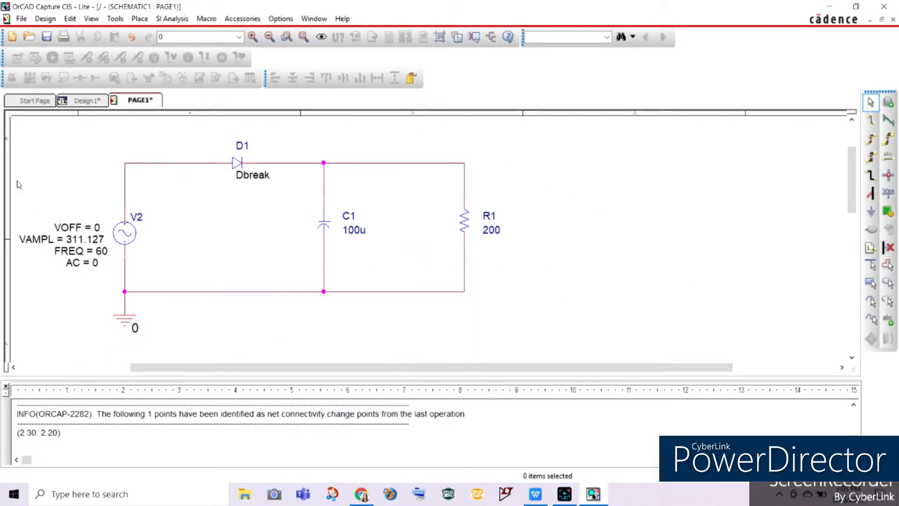
Step: Create a new simulation profile named RC_Circuit with no inherited settings
{"action": "scroll", "coordinate": [19, 184], "scroll_direction": "up", "scroll_amount": 1}
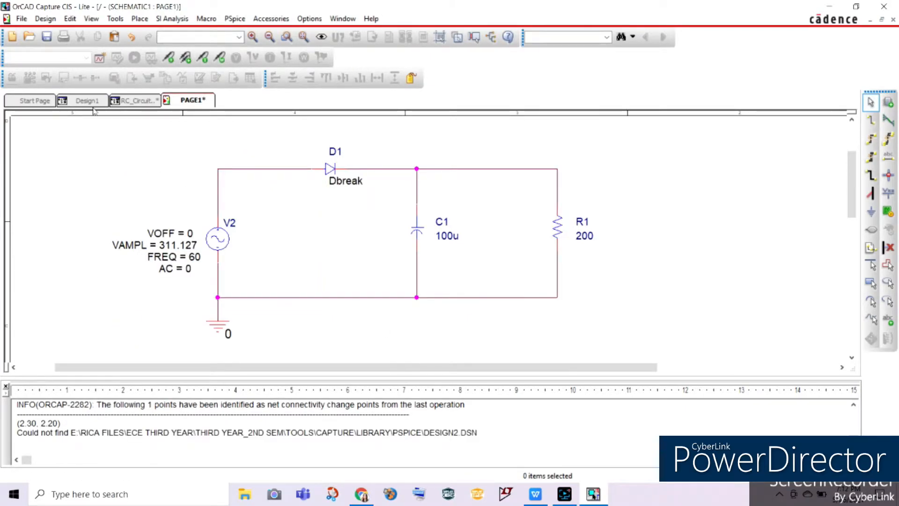
{"action": "left_click", "coordinate": [100, 59]}
{"action": "type", "text": "RC_Circuit"}
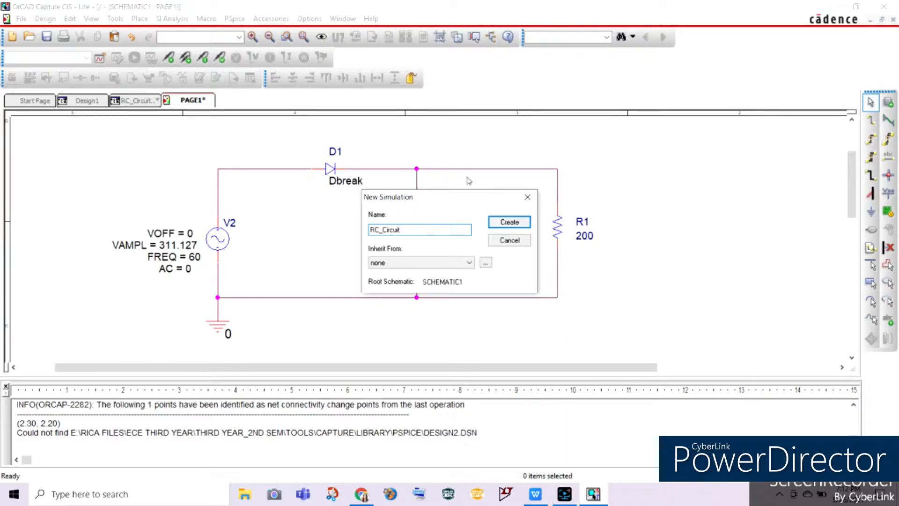
{"action": "left_click", "coordinate": [511, 222]}
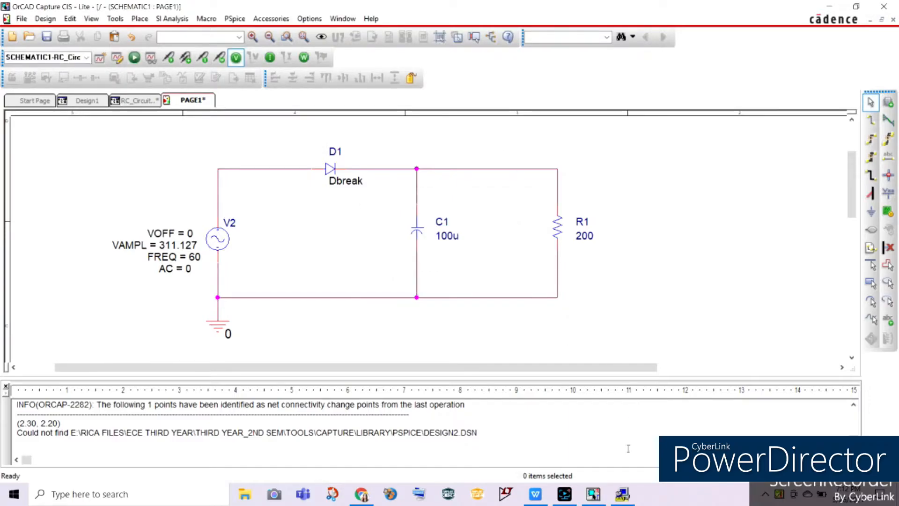
Step: Set the transient analysis run time to 16.67m seconds and the maximum step size to 10u seconds, and apply the settings
{"action": "type", "text": "16.67m"}
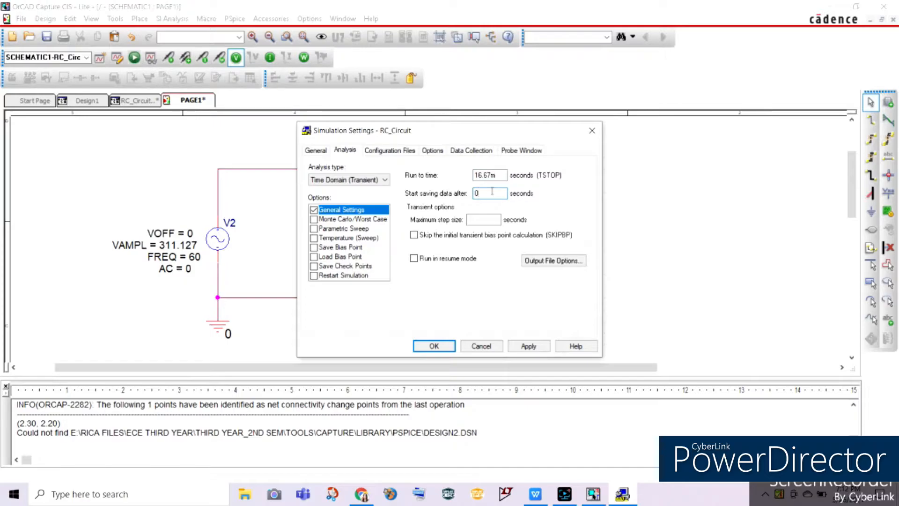
{"action": "left_click", "coordinate": [478, 219]}
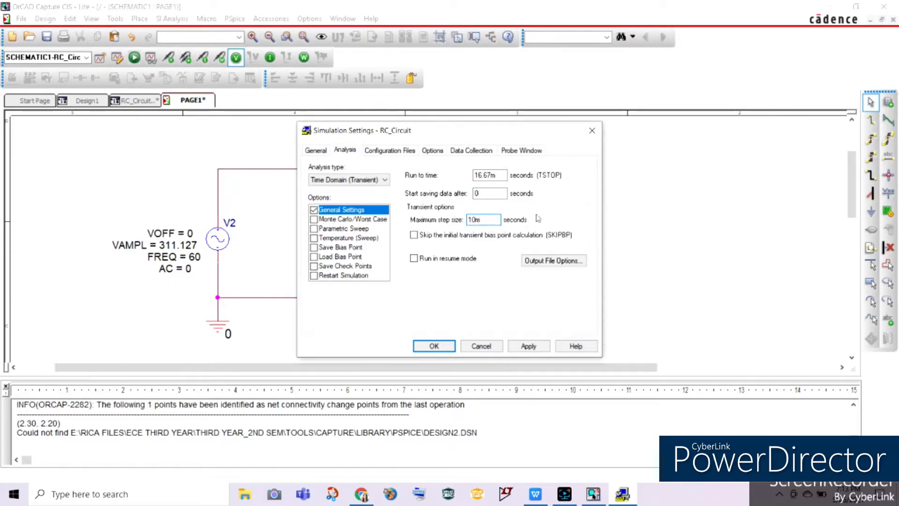
{"action": "key", "text": "BackSpace"}
{"action": "type", "text": "u"}
{"action": "left_click", "coordinate": [527, 346]}
{"action": "left_click", "coordinate": [435, 347]}
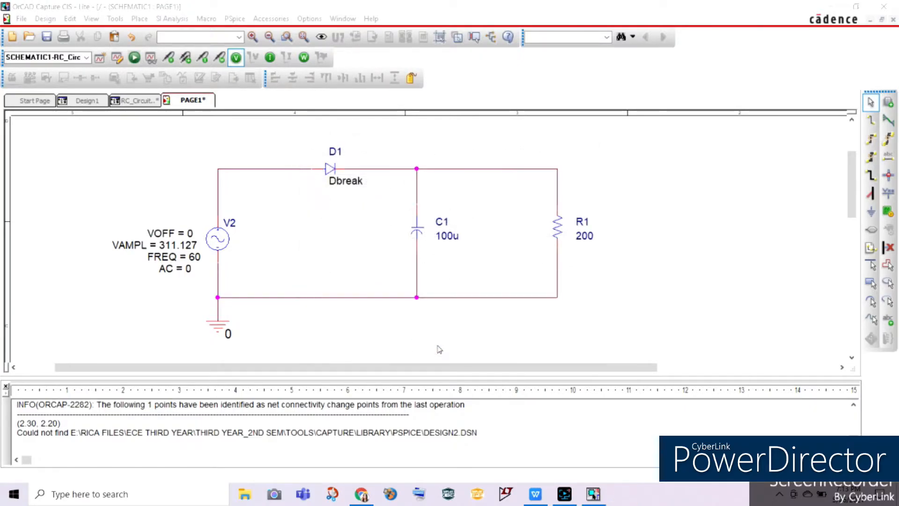
Step: Review the quantities listed in Table1 and Table2 of the Experiment5 document in WPS Office, and return to OrCAD Capture
{"action": "left_click", "coordinate": [536, 493]}
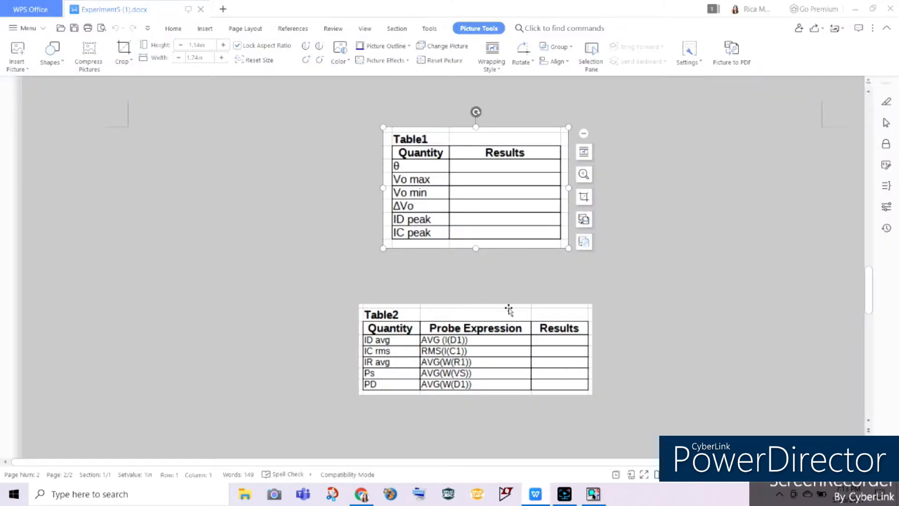
{"action": "left_click", "coordinate": [718, 234]}
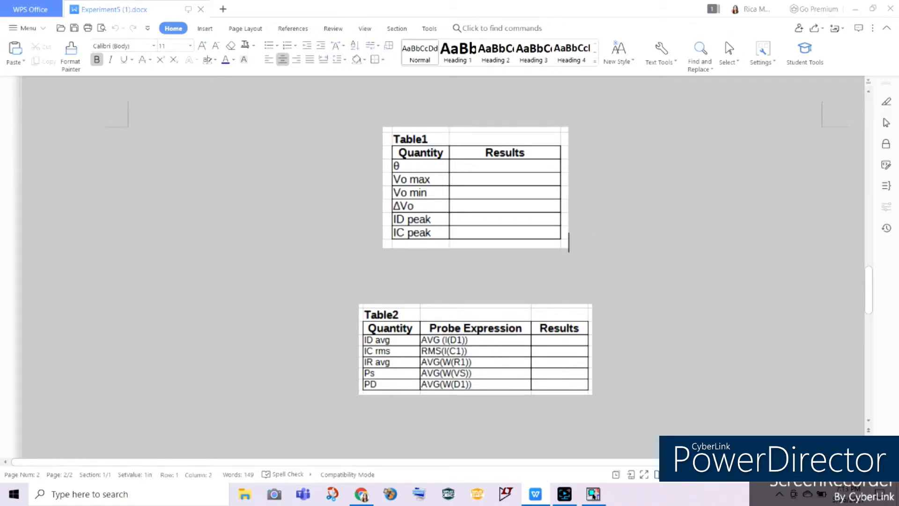
{"action": "left_click", "coordinate": [593, 494]}
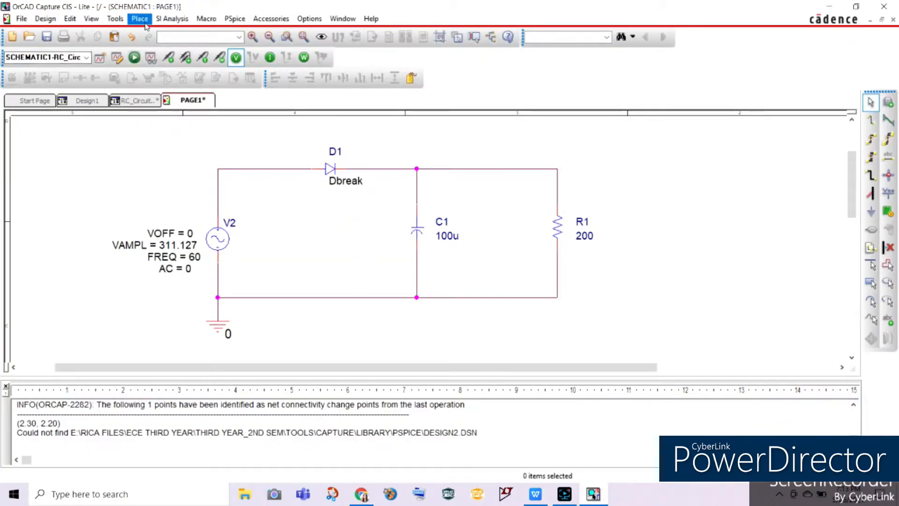
Step: Place a voltage marker on the wire above resistor R1 and run the RC_Circuit simulation to plot its voltage
{"action": "left_click", "coordinate": [131, 57]}
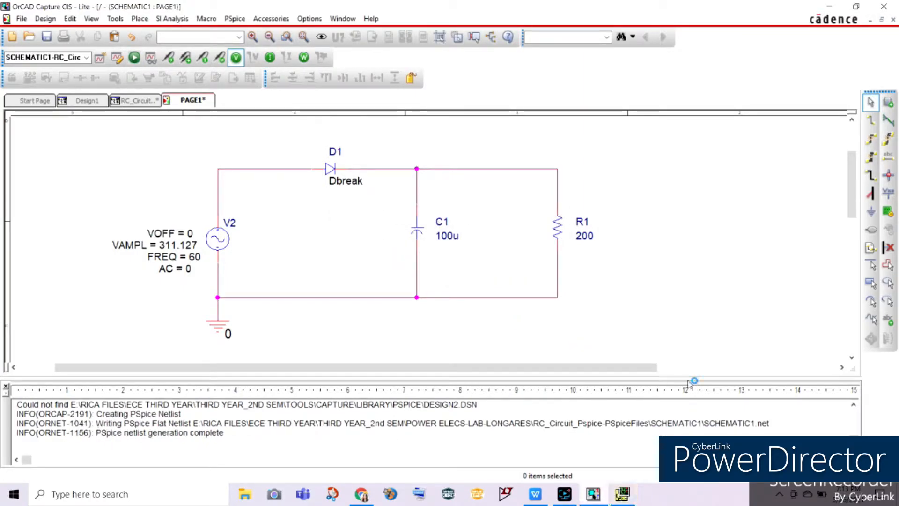
{"action": "left_click", "coordinate": [622, 494]}
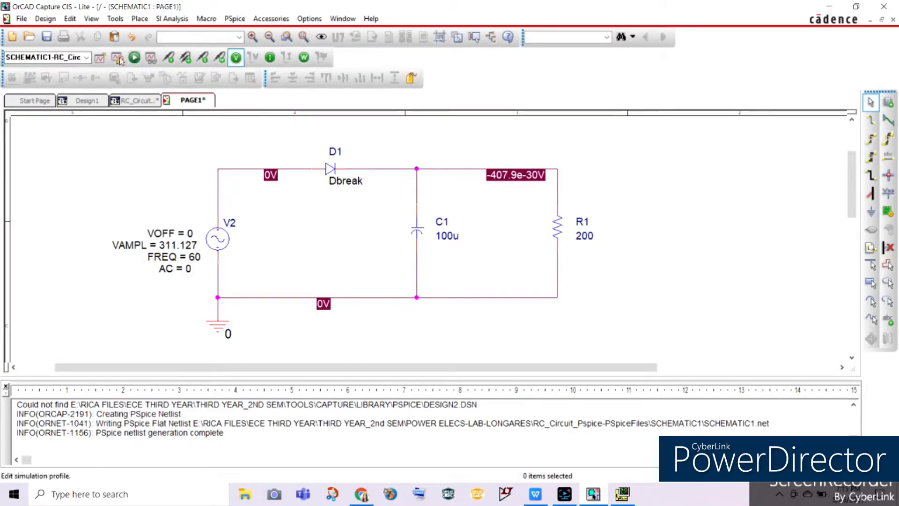
{"action": "left_click", "coordinate": [169, 57]}
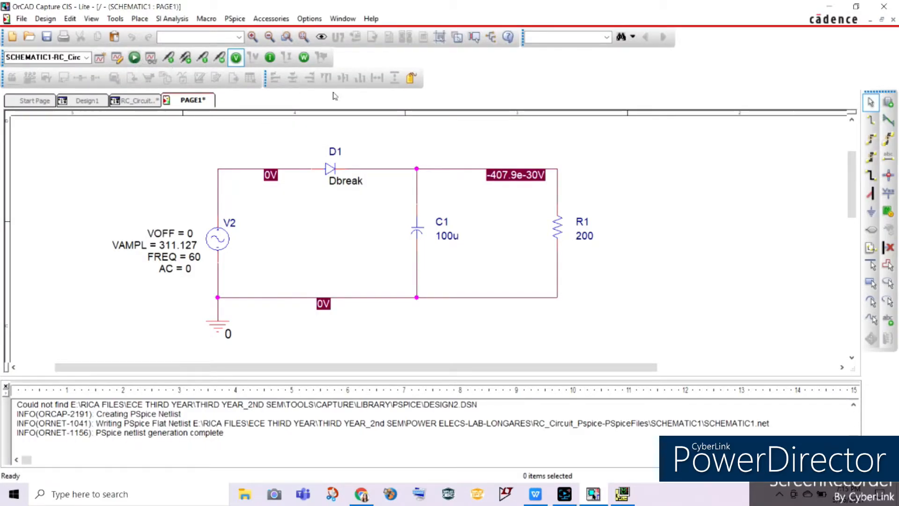
{"action": "left_click", "coordinate": [561, 174]}
{"action": "key", "text": "Escape"}
{"action": "left_click", "coordinate": [135, 57]}
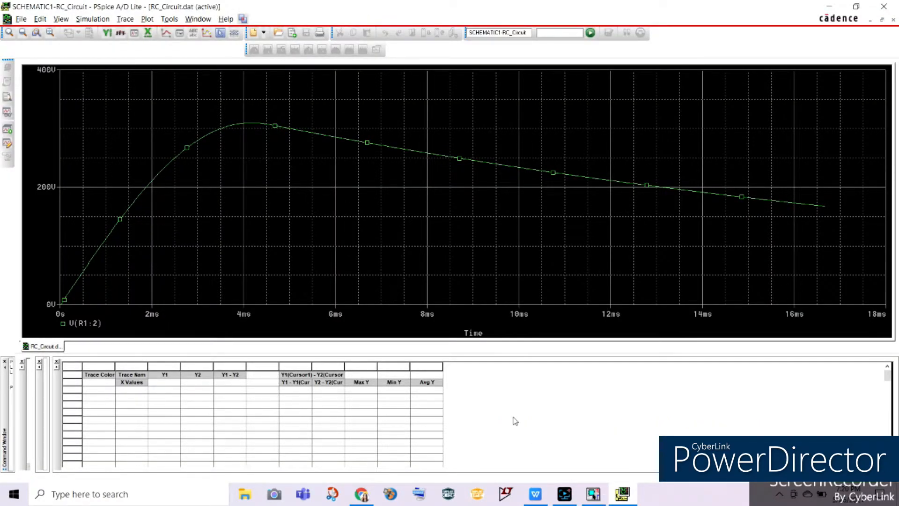
Step: Compare the simulated output waveform with the quantities required in Table1 of the Experiment5 document, switching between PSpice and WPS Office
{"action": "left_click", "coordinate": [536, 497]}
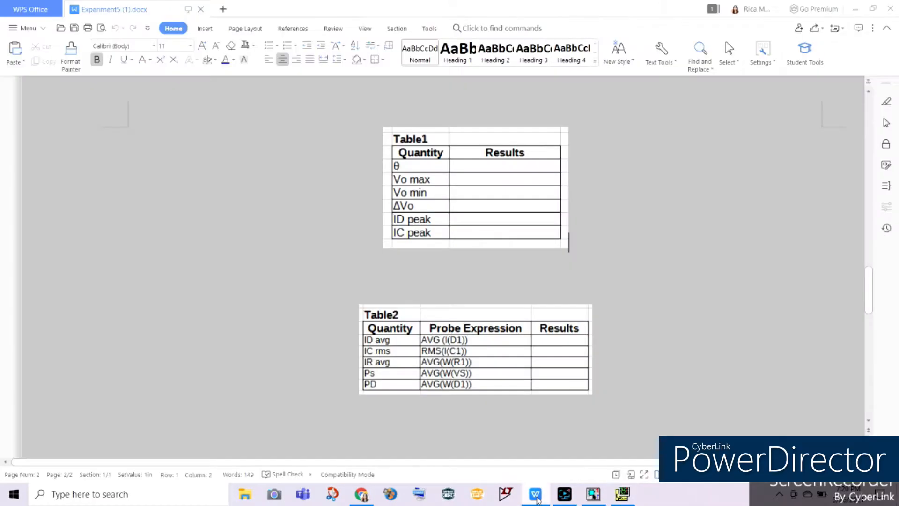
{"action": "left_click", "coordinate": [537, 499]}
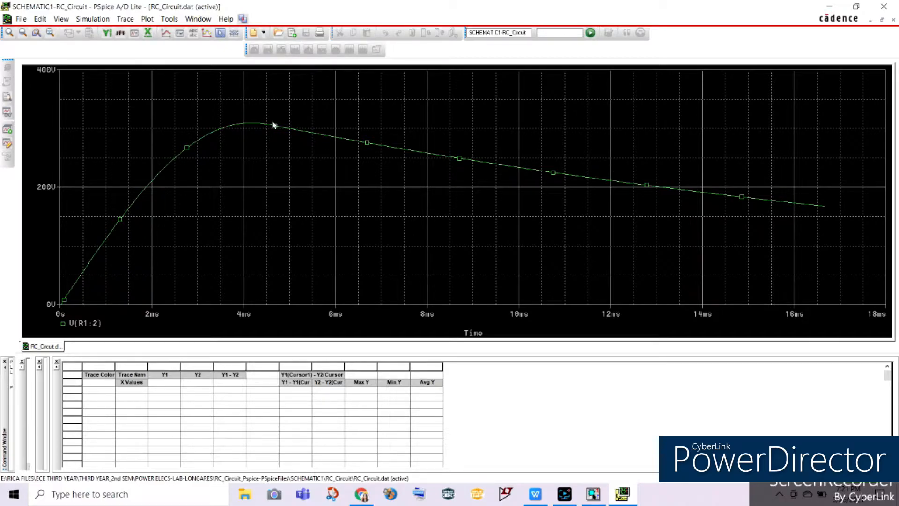
{"action": "left_click", "coordinate": [537, 496]}
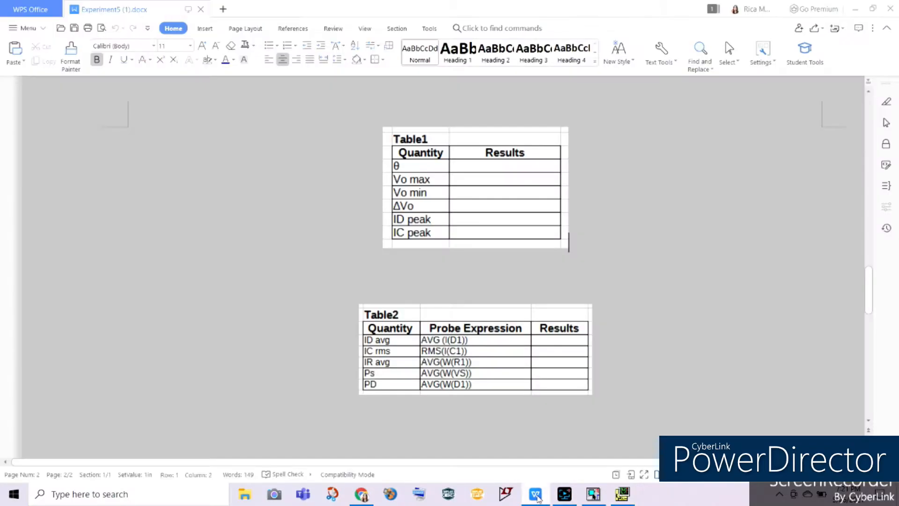
{"action": "left_click", "coordinate": [537, 498]}
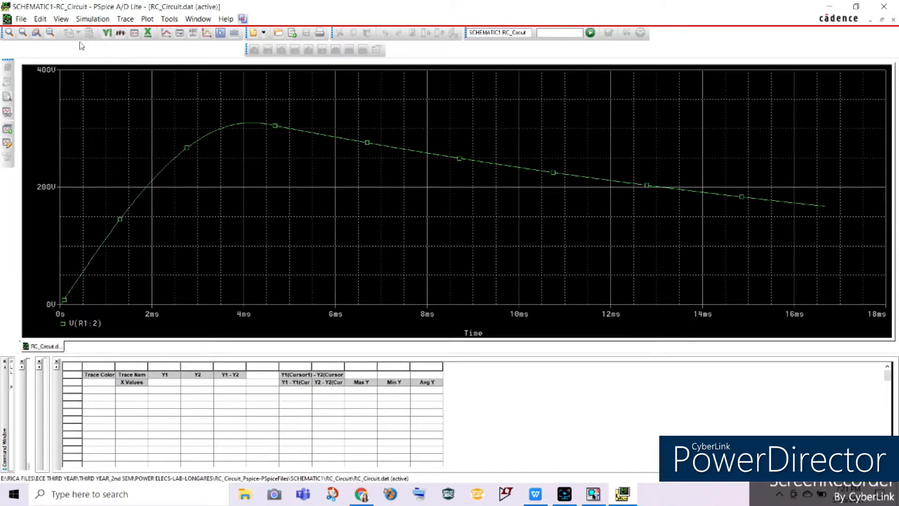
Step: Add a trace of the source voltage V(V2:+) to the output voltage plot
{"action": "left_click", "coordinate": [125, 19]}
{"action": "left_click_drag", "start_coordinate": [426, 170], "coordinate": [421, 354]}
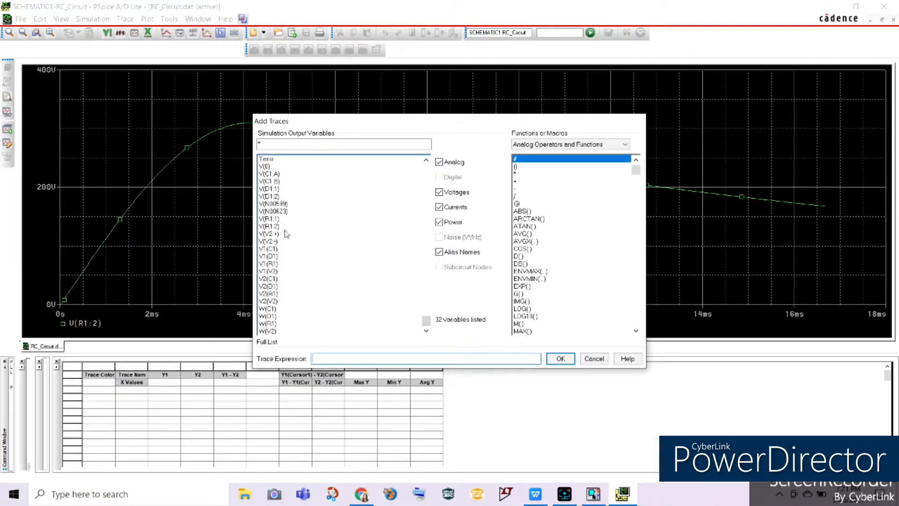
{"action": "left_click", "coordinate": [270, 234]}
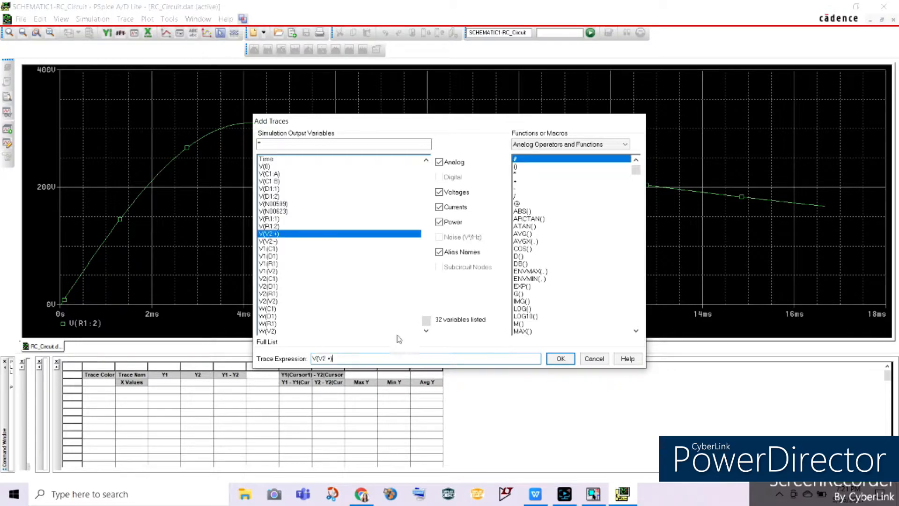
{"action": "left_click", "coordinate": [560, 358]}
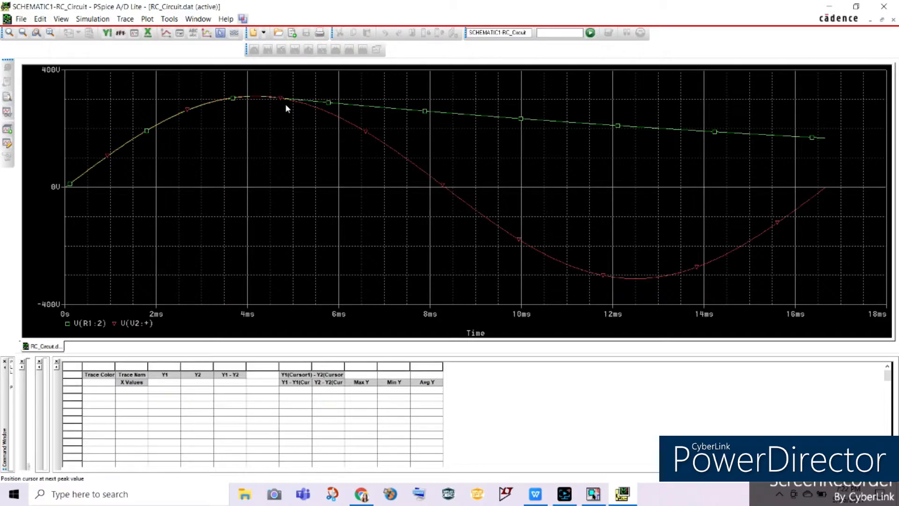
Step: Set the plot's X-axis variable to Time*60*360 to express the axis in degrees
{"action": "left_click", "coordinate": [145, 20]}
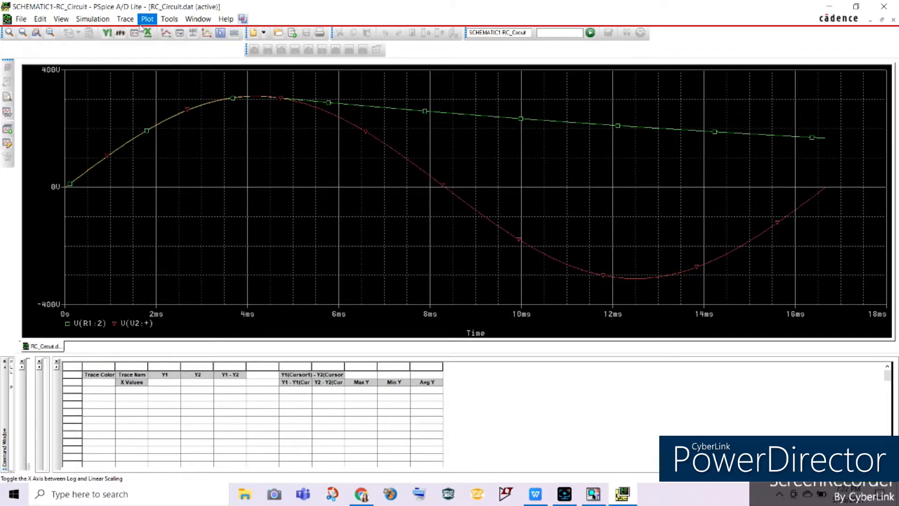
{"action": "left_click", "coordinate": [147, 19]}
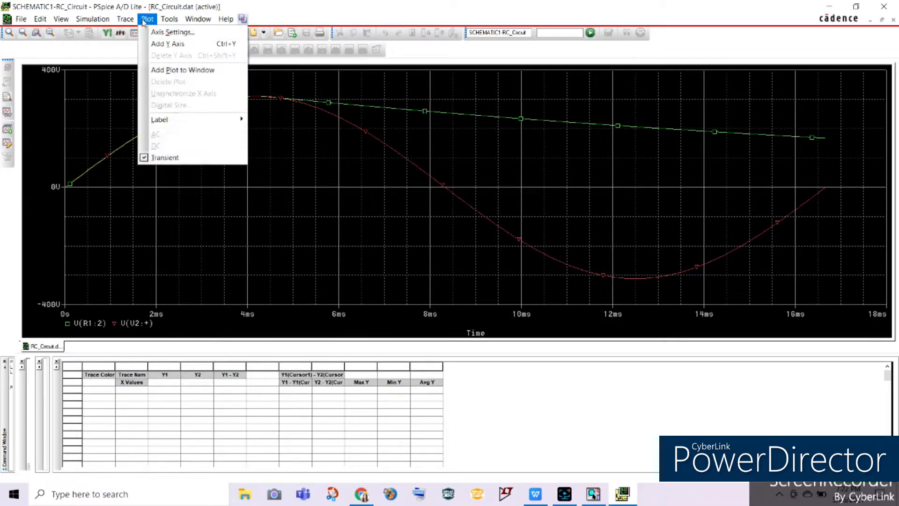
{"action": "left_click", "coordinate": [170, 33]}
{"action": "left_click", "coordinate": [356, 305]}
{"action": "left_click", "coordinate": [341, 361]}
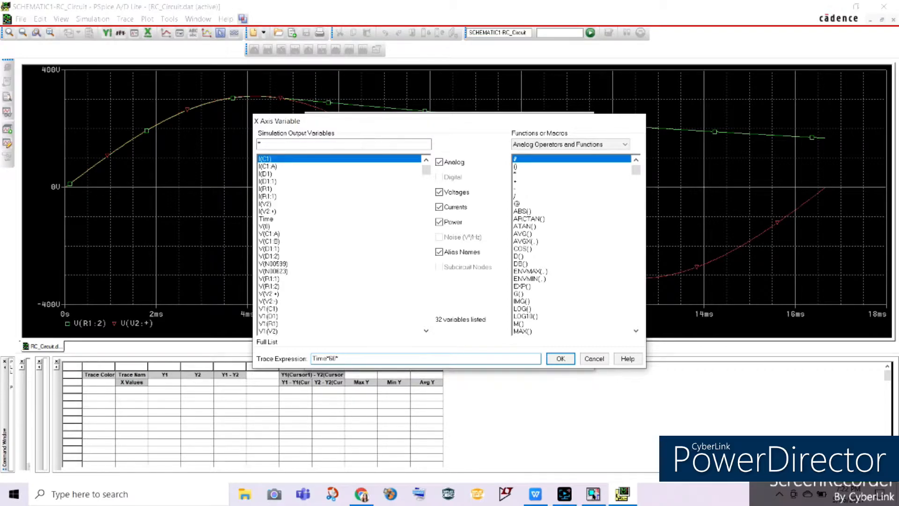
{"action": "left_click", "coordinate": [561, 358]}
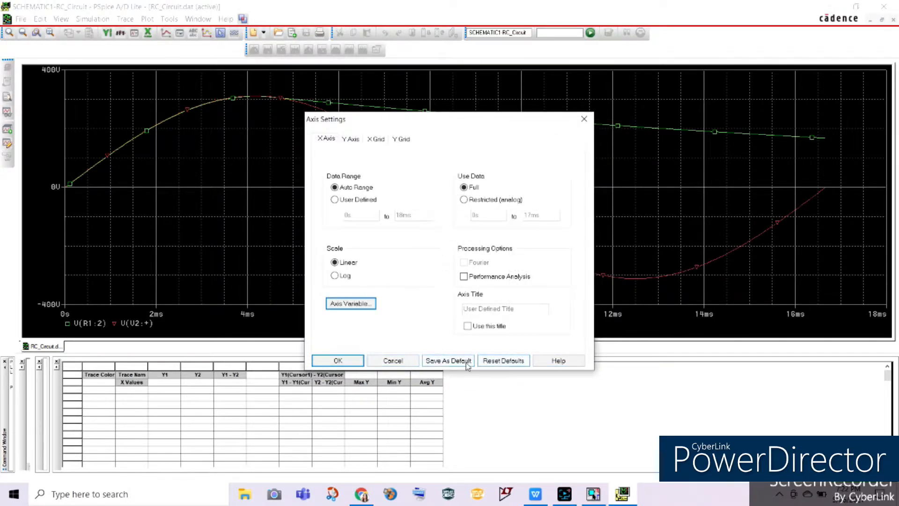
{"action": "left_click", "coordinate": [347, 360]}
Step: Enable the trace cursor and measure the angle at which V(R1:2) departs from V(V2:+) just past the peak
{"action": "left_click", "coordinate": [220, 33]}
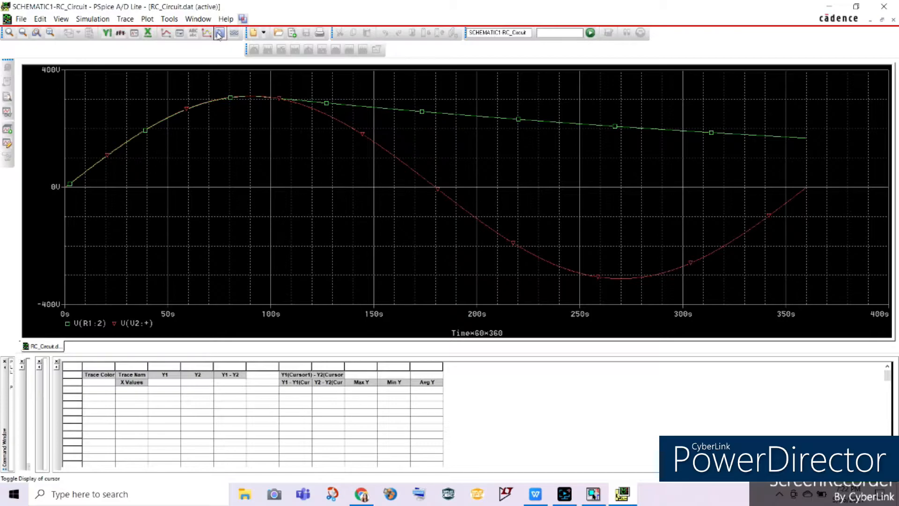
{"action": "left_click_drag", "start_coordinate": [69, 134], "coordinate": [239, 183]}
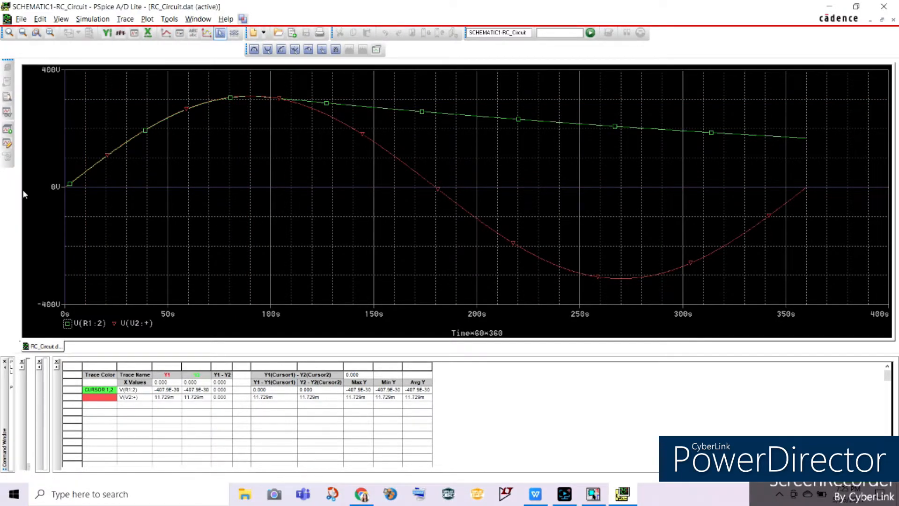
{"action": "left_click_drag", "start_coordinate": [64, 170], "coordinate": [273, 178]}
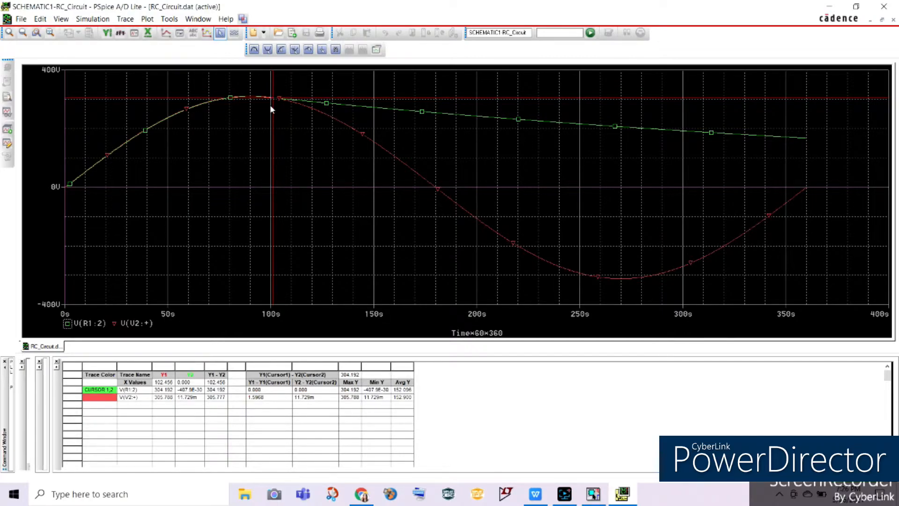
{"action": "left_click_drag", "start_coordinate": [271, 114], "coordinate": [276, 120]}
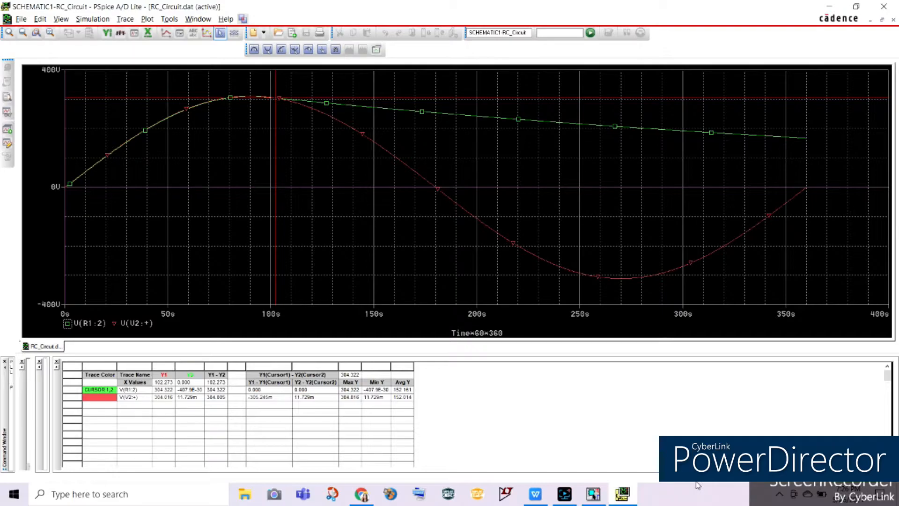
{"action": "left_click", "coordinate": [557, 334]}
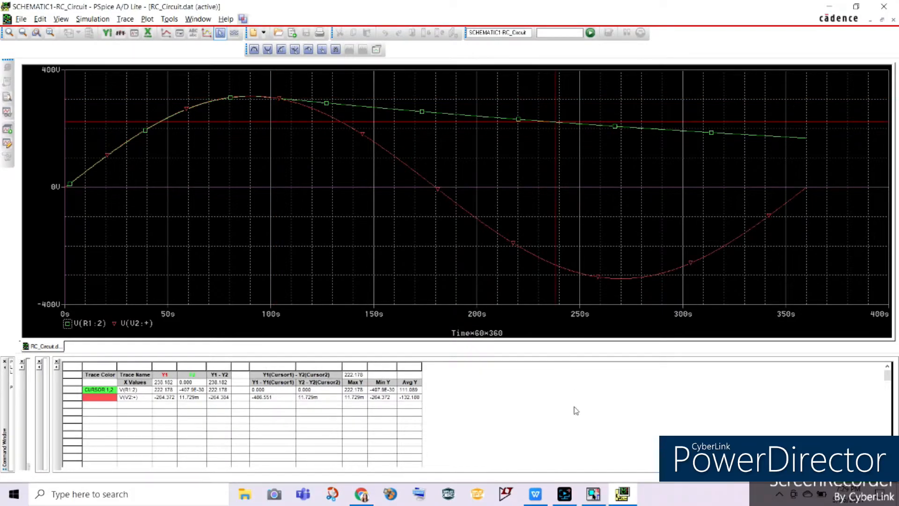
Step: Check the θ result in Table1 of the Experiment5 document in WPS Office
{"action": "left_click", "coordinate": [539, 491]}
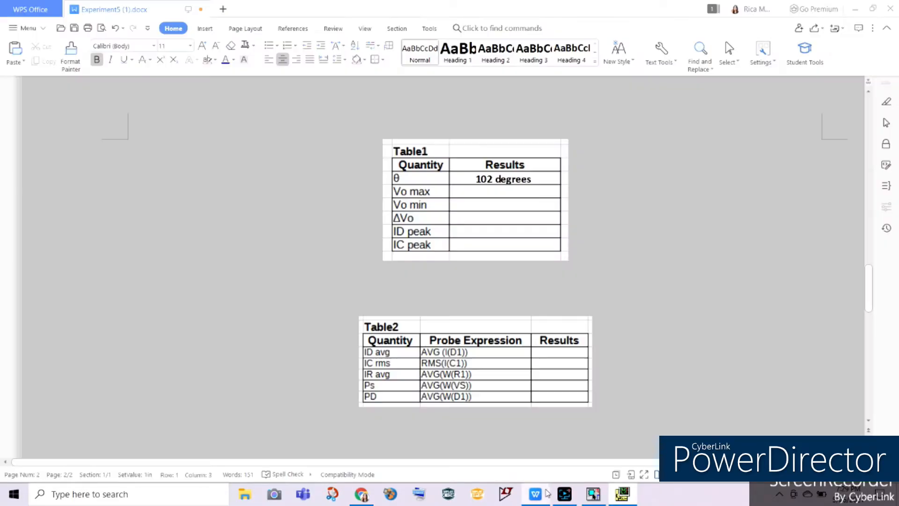
{"action": "left_click", "coordinate": [528, 182]}
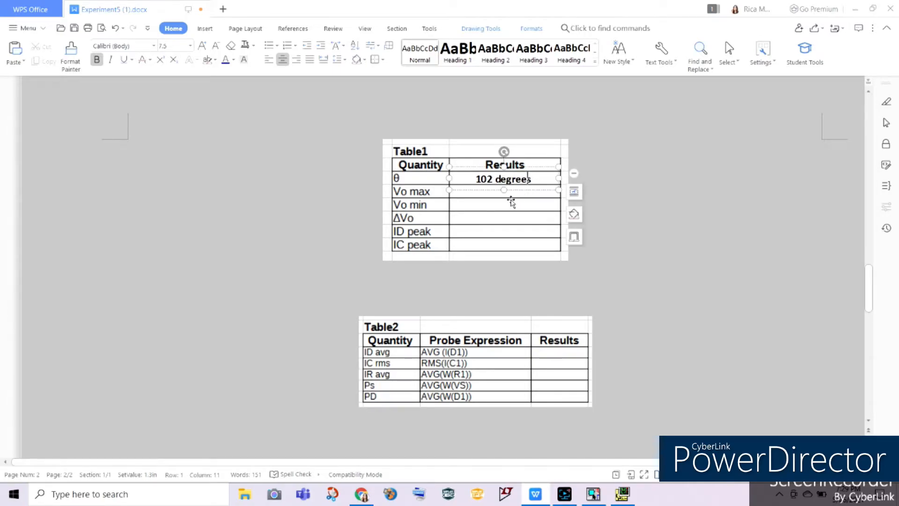
{"action": "left_click", "coordinate": [711, 273]}
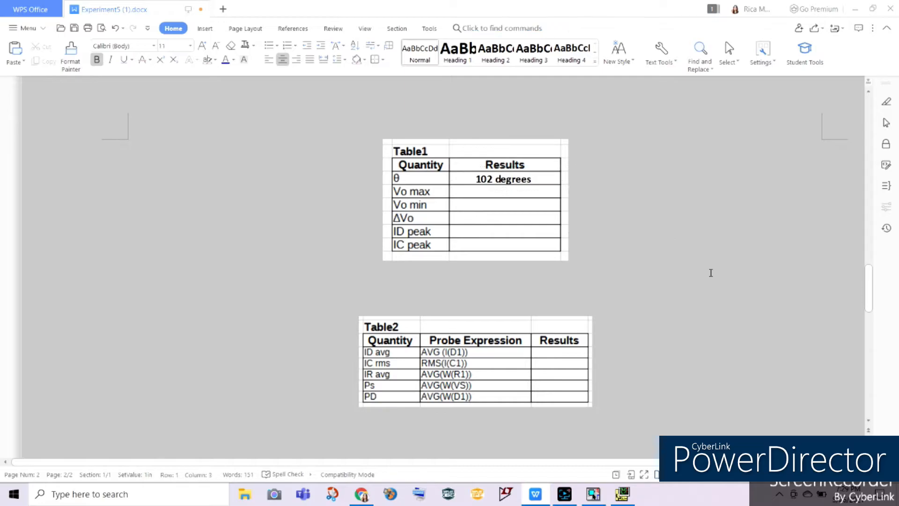
Step: Back in PSpice, delete the V(V2:+) trace and place the cursor on the peak of V(R1:2) to read Vo max
{"action": "left_click", "coordinate": [617, 495]}
{"action": "left_click", "coordinate": [141, 324]}
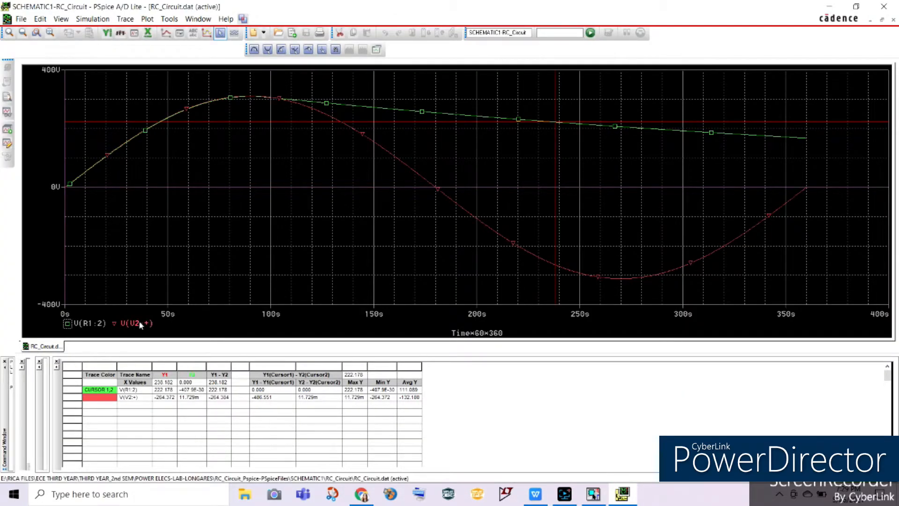
{"action": "key", "text": "Delete"}
{"action": "left_click_drag", "start_coordinate": [551, 214], "coordinate": [247, 208]}
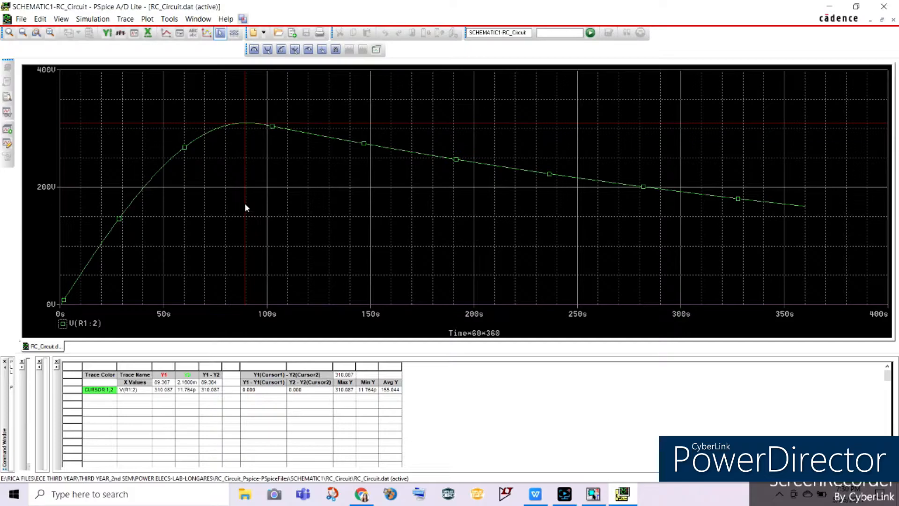
{"action": "left_click", "coordinate": [160, 396]}
Step: In the Experiment5 document, duplicate the θ text box into the Vo max row of Table1 and enter 310.087 V
{"action": "left_click", "coordinate": [536, 495]}
{"action": "left_click", "coordinate": [514, 178]}
{"action": "left_click", "coordinate": [514, 179]}
{"action": "left_click", "coordinate": [516, 190]}
{"action": "key", "text": "ctrl+c"}
{"action": "key", "text": "ctrl+v"}
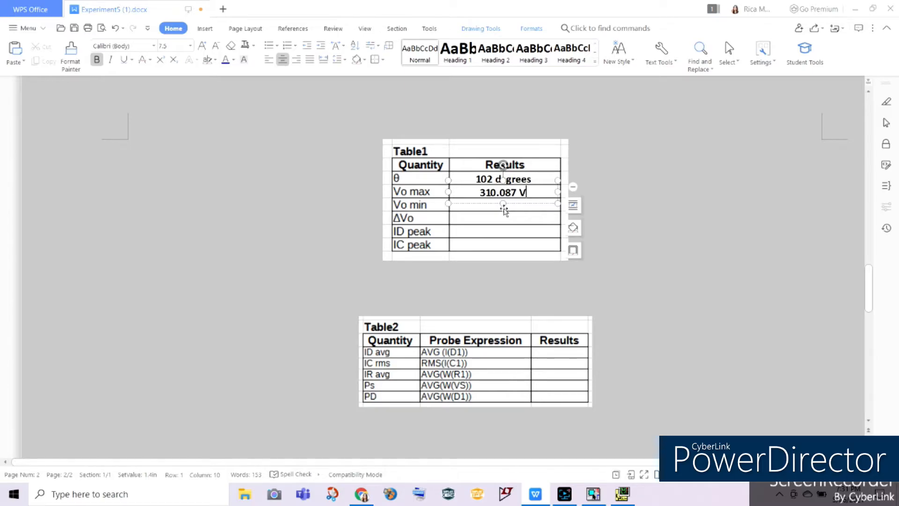
{"action": "left_click", "coordinate": [628, 454]}
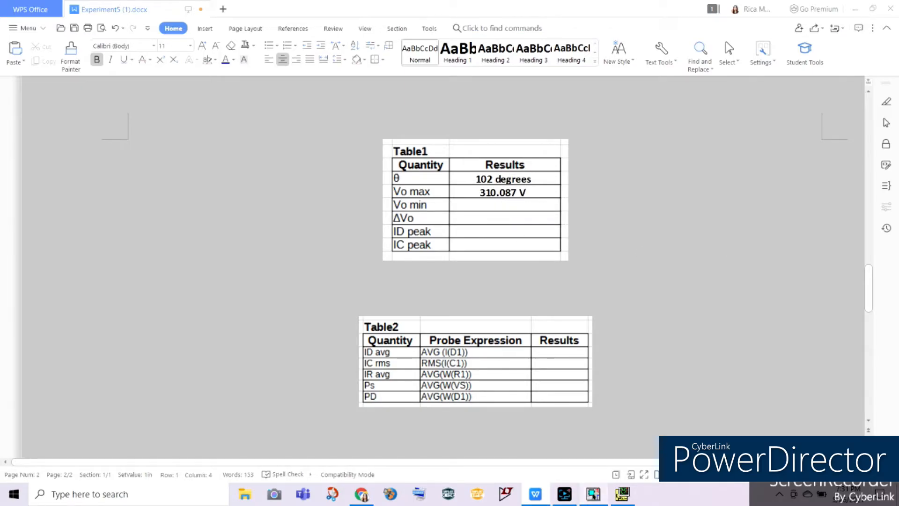
Step: Switch to PSpice and measure Vo min with the cursor at the end of the V(R1:2) trace
{"action": "left_click", "coordinate": [593, 493]}
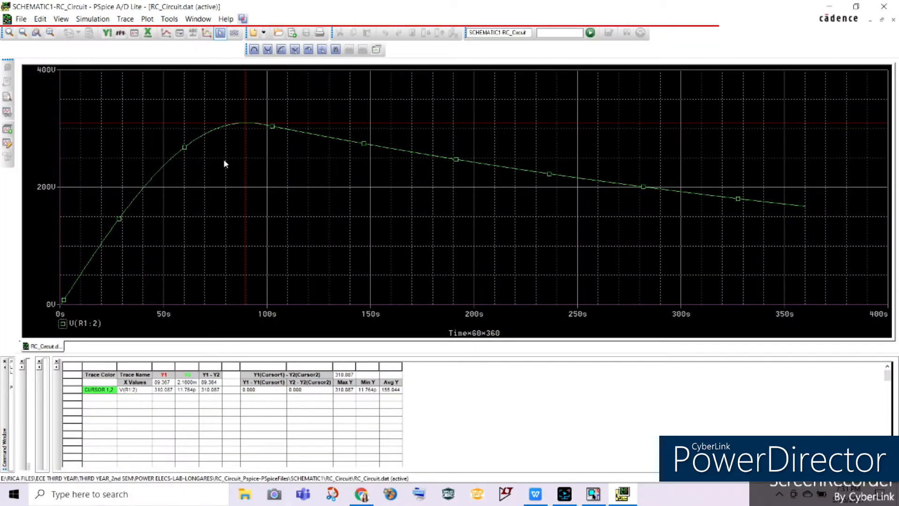
{"action": "mouse_move", "coordinate": [245, 179]}
{"action": "left_mouse_down"}
{"action": "mouse_move", "coordinate": [649, 255]}
{"action": "mouse_move", "coordinate": [835, 269]}
{"action": "left_mouse_up"}
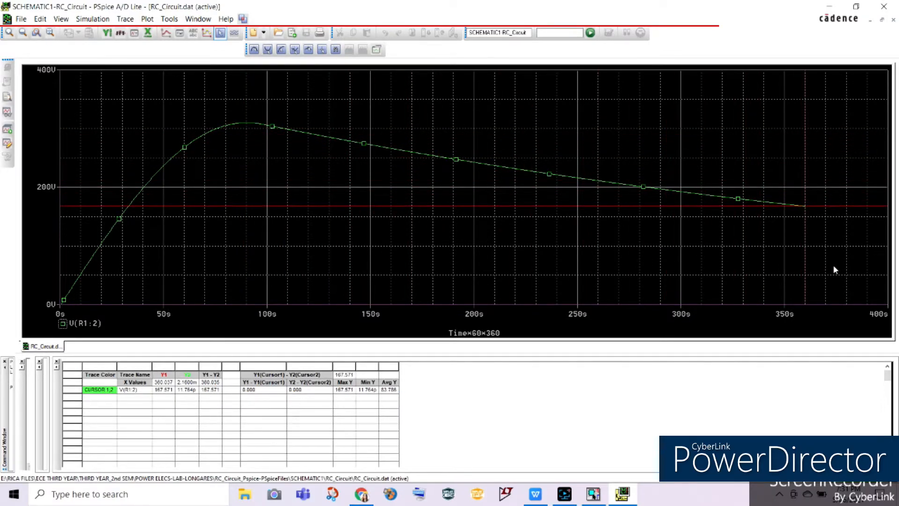
{"action": "left_click", "coordinate": [162, 391]}
{"action": "left_click", "coordinate": [566, 243]}
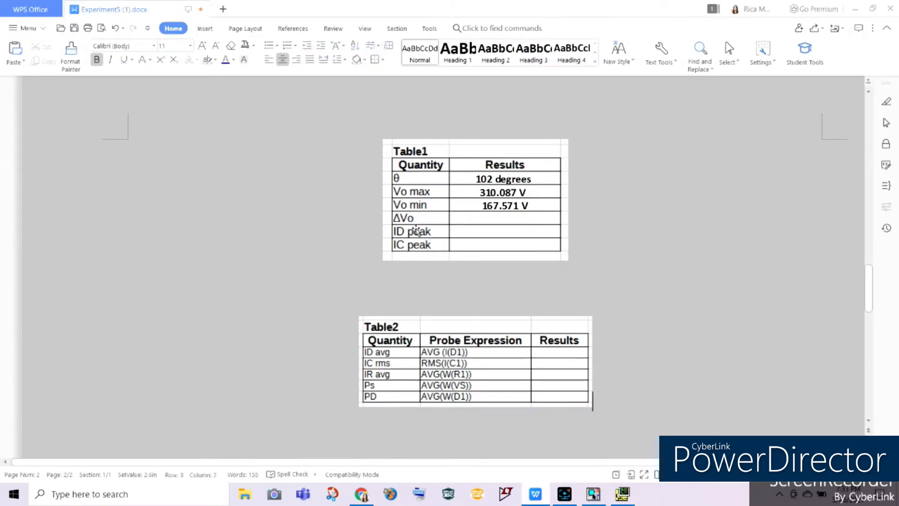
Step: Check the schematic in OrCAD Capture and try to plot AVG(V1(R1)) in PSpice
{"action": "left_click", "coordinate": [593, 493]}
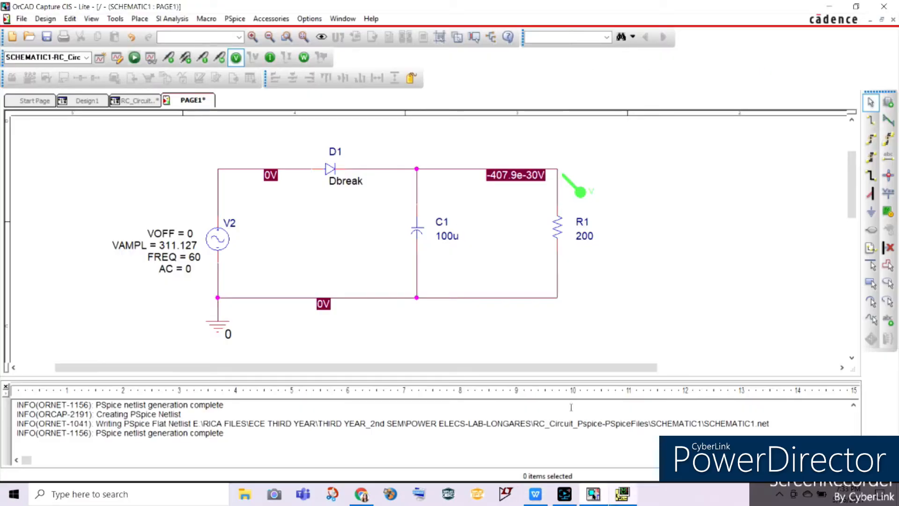
{"action": "left_click", "coordinate": [623, 494]}
{"action": "left_click", "coordinate": [125, 19]}
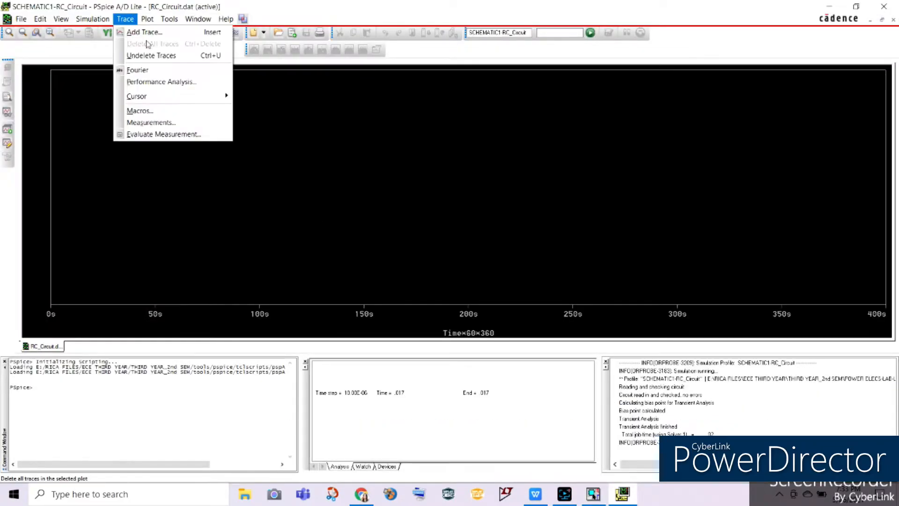
{"action": "left_click", "coordinate": [147, 32]}
{"action": "left_click", "coordinate": [523, 234]}
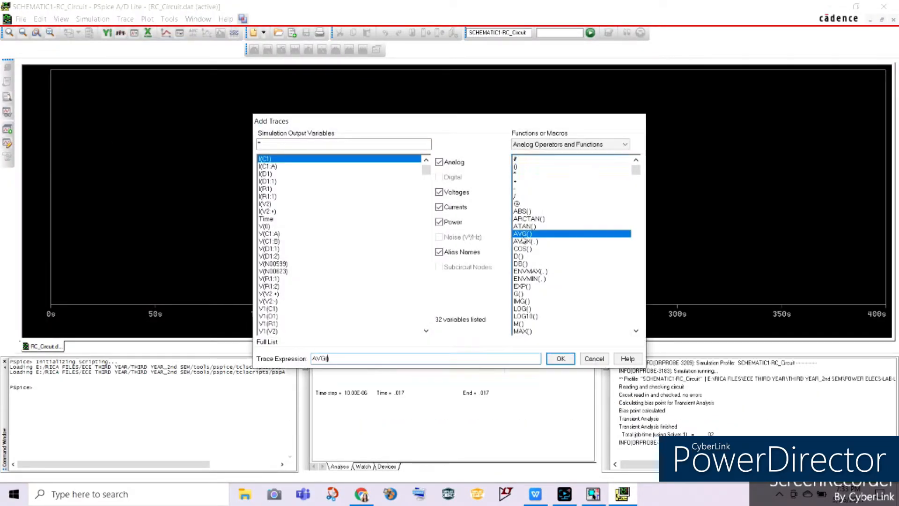
{"action": "left_click_drag", "start_coordinate": [427, 170], "coordinate": [426, 322]}
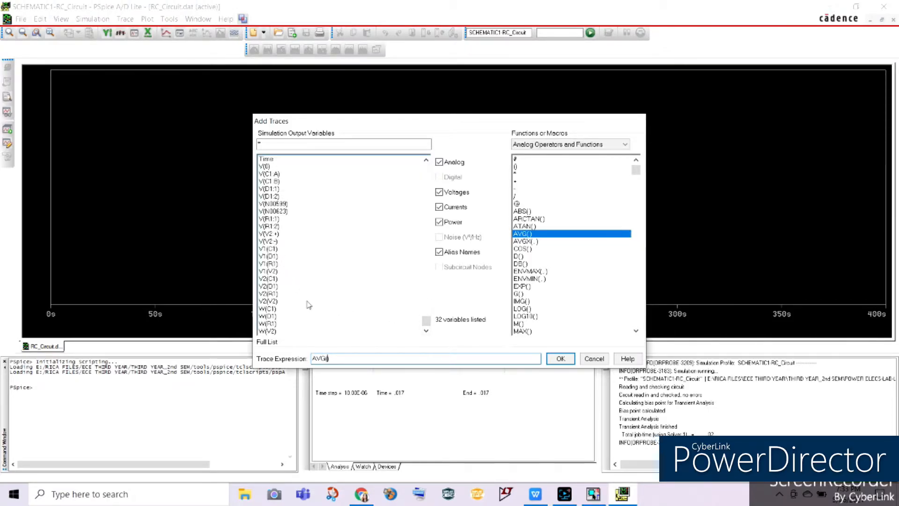
{"action": "left_click", "coordinate": [593, 494]}
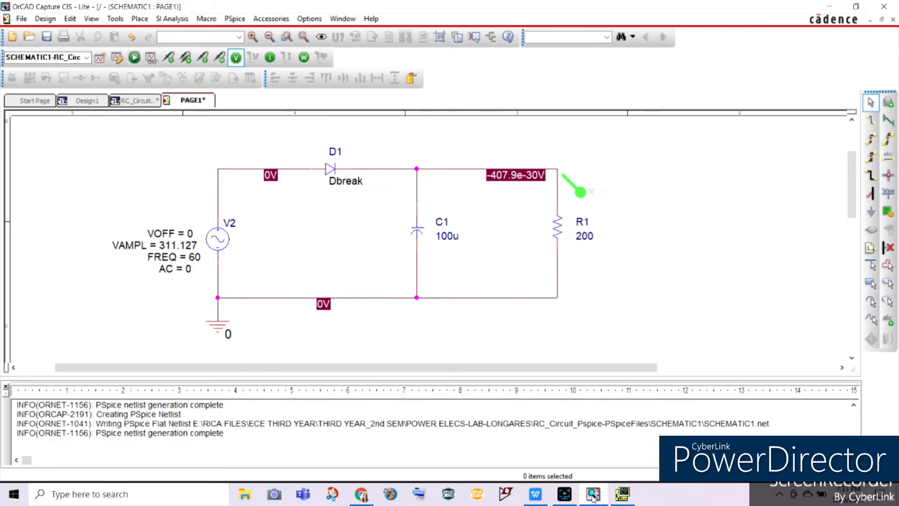
{"action": "left_click", "coordinate": [619, 496]}
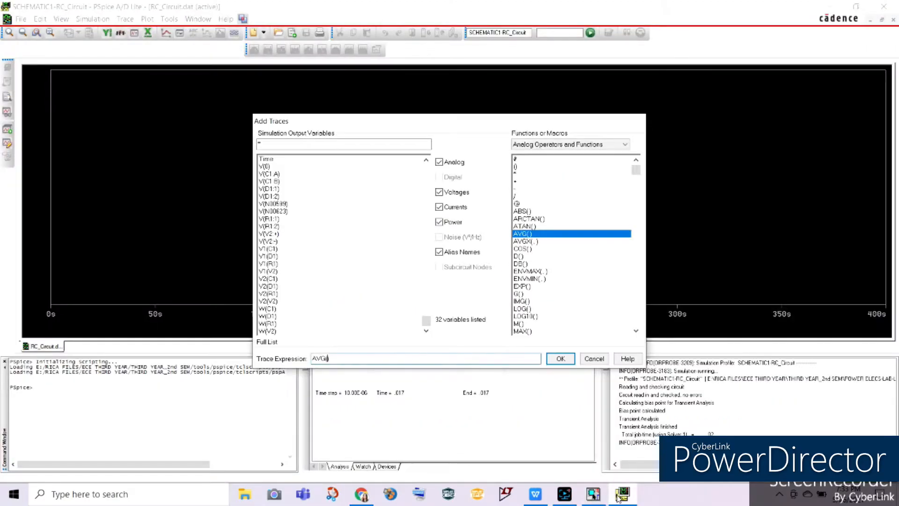
{"action": "left_click", "coordinate": [270, 263]}
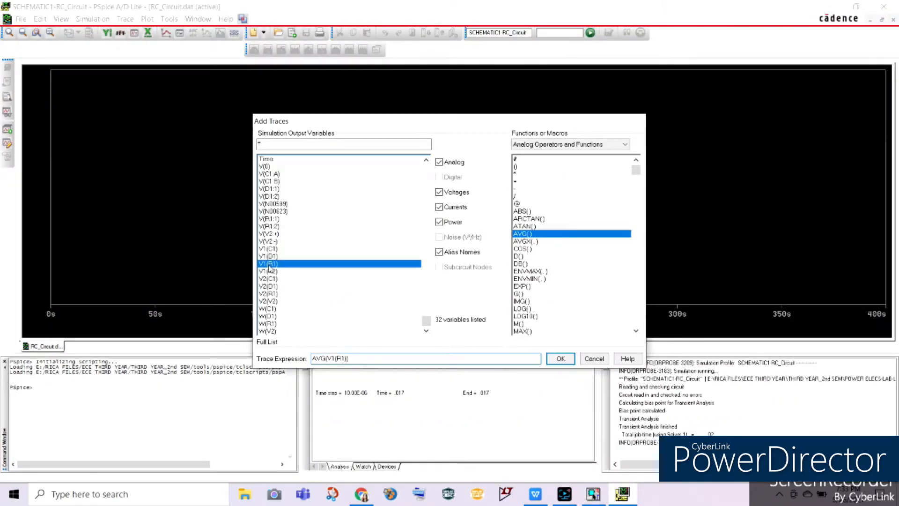
{"action": "key", "text": "Return"}
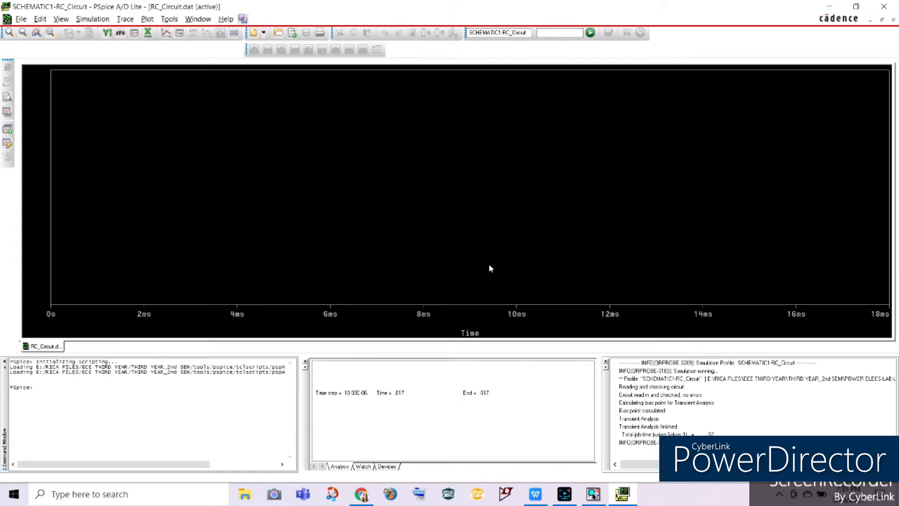
Step: Add the trace AVG(V(R1:2)) to plot the average output voltage across R1
{"action": "left_click", "coordinate": [125, 19]}
{"action": "left_click", "coordinate": [137, 30]}
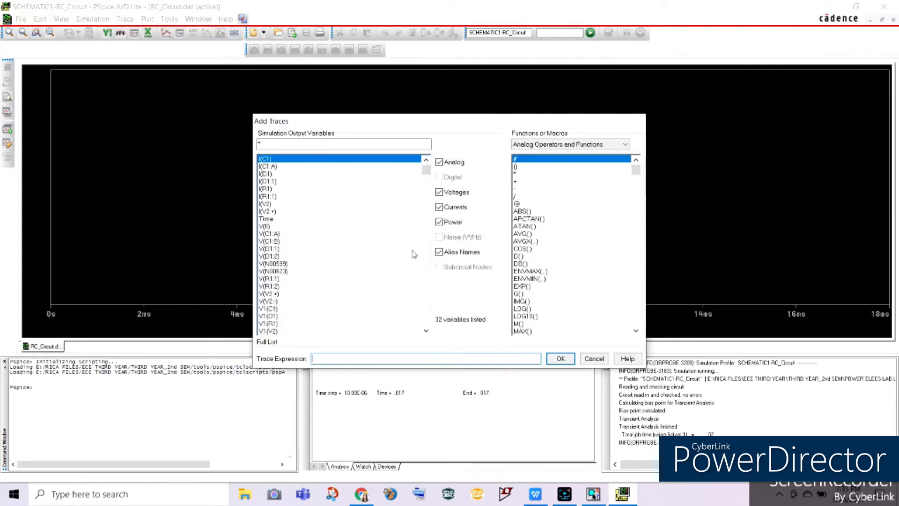
{"action": "double_click", "coordinate": [523, 234]}
{"action": "left_click_drag", "start_coordinate": [427, 171], "coordinate": [410, 292]}
{"action": "left_click", "coordinate": [267, 233]}
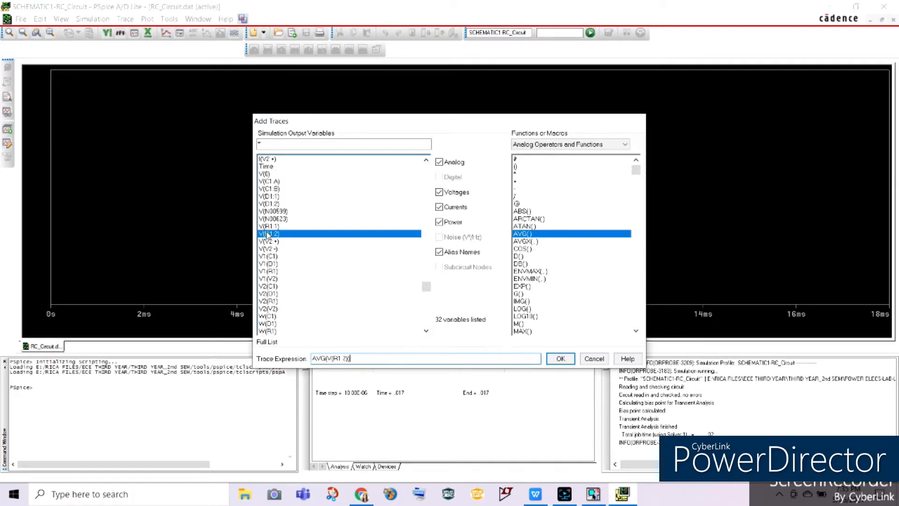
{"action": "left_click", "coordinate": [561, 360]}
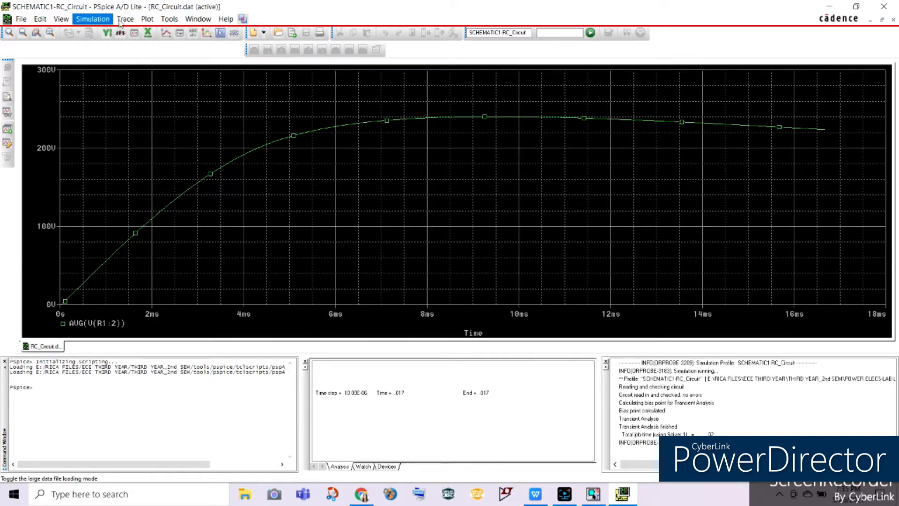
{"action": "left_click", "coordinate": [147, 19]}
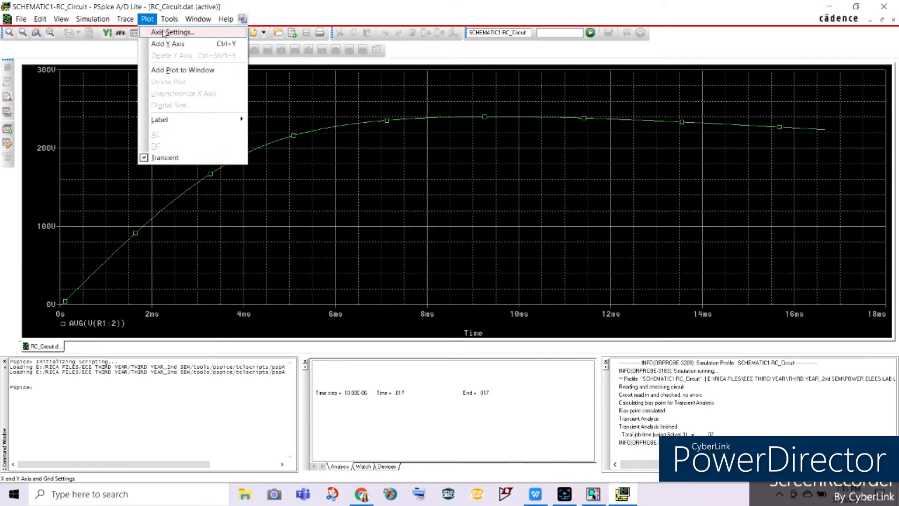
{"action": "left_click", "coordinate": [164, 31]}
{"action": "left_click", "coordinate": [355, 304]}
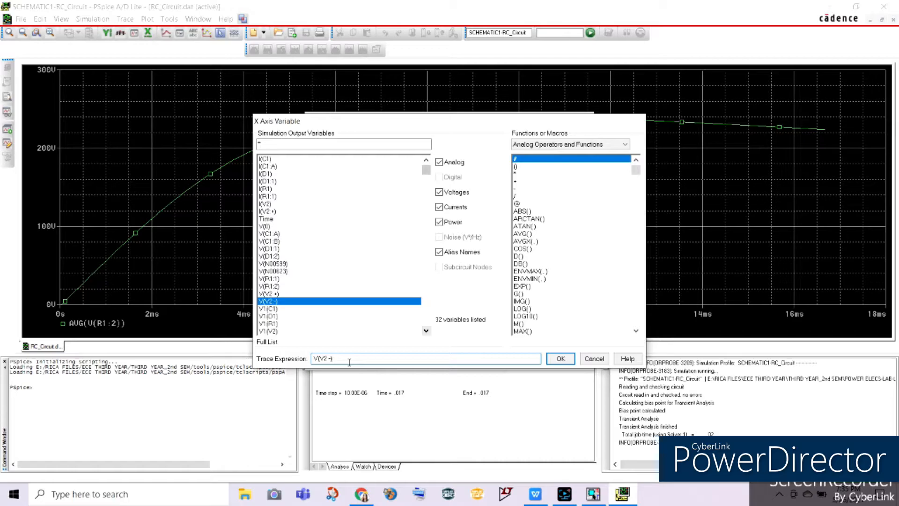
{"action": "left_click", "coordinate": [594, 358]}
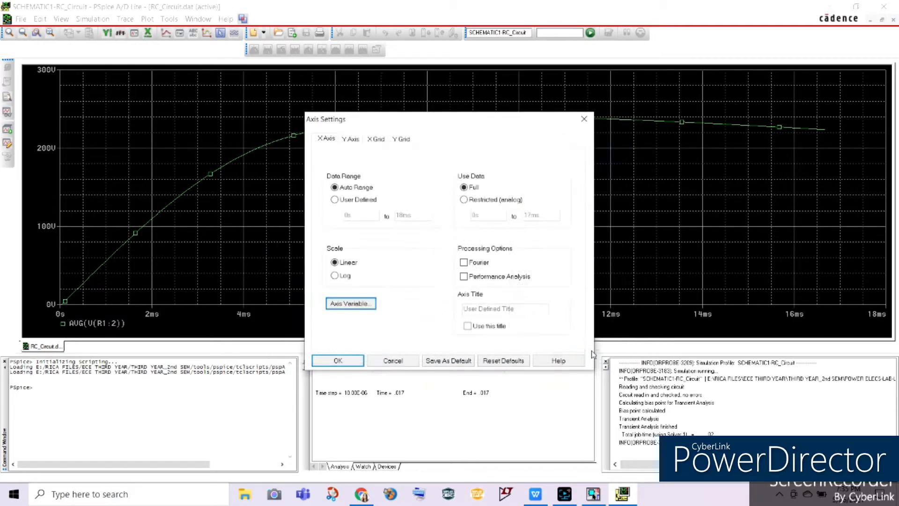
{"action": "left_click", "coordinate": [591, 119]}
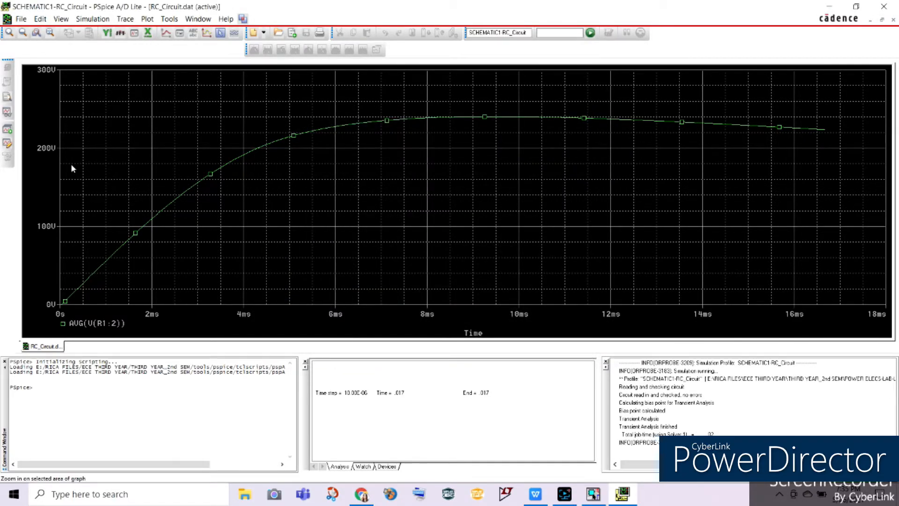
Step: Display the cursor and place it at the end of the AVG(V(R1:2)) trace to read the average voltage
{"action": "left_click", "coordinate": [220, 32]}
{"action": "mouse_move", "coordinate": [66, 201]}
{"action": "left_mouse_down"}
{"action": "mouse_move", "coordinate": [656, 220]}
{"action": "mouse_move", "coordinate": [834, 216]}
{"action": "left_mouse_up"}
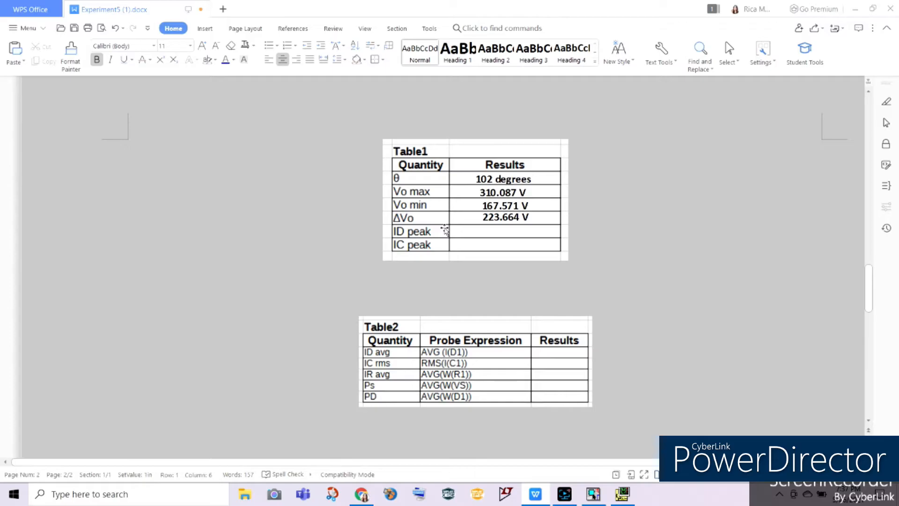
Step: Switch from the Experiment5 document to PSpice and add the diode current trace I(D1) to the empty plot
{"action": "left_click", "coordinate": [622, 494]}
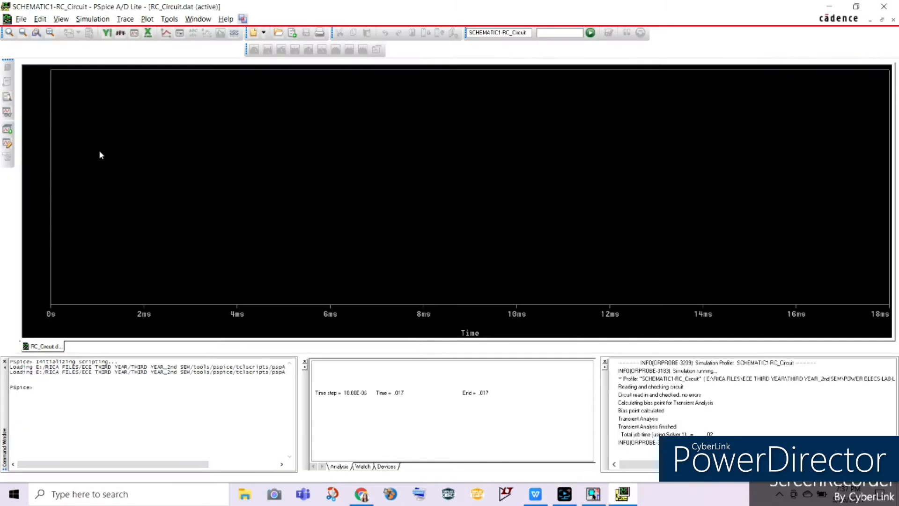
{"action": "left_click", "coordinate": [123, 18]}
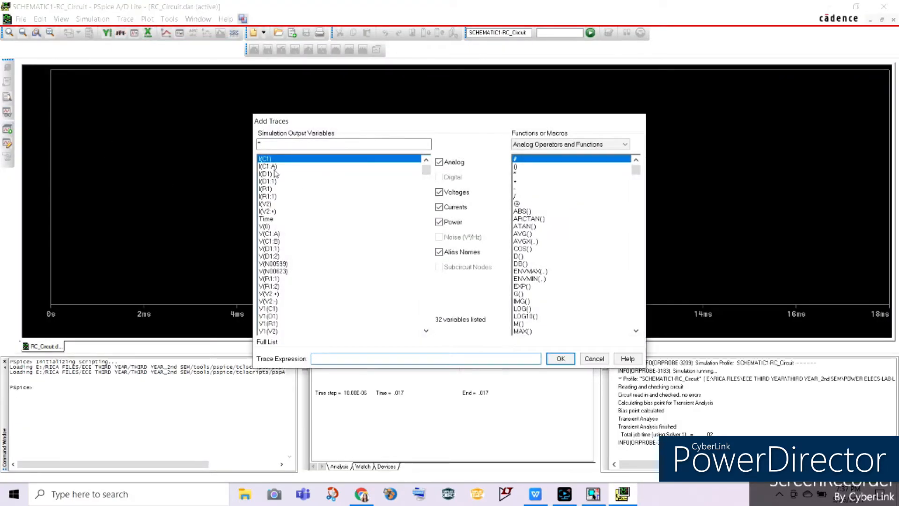
{"action": "left_click", "coordinate": [269, 173]}
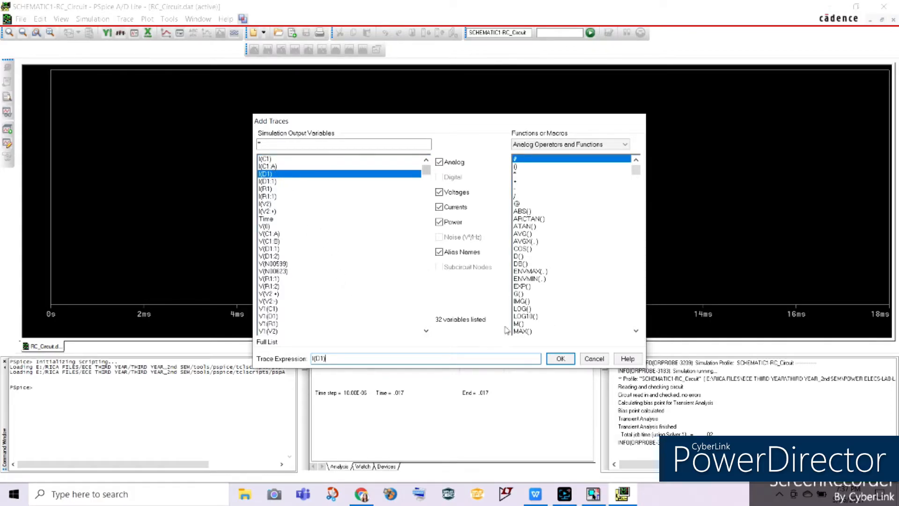
{"action": "left_click", "coordinate": [559, 358]}
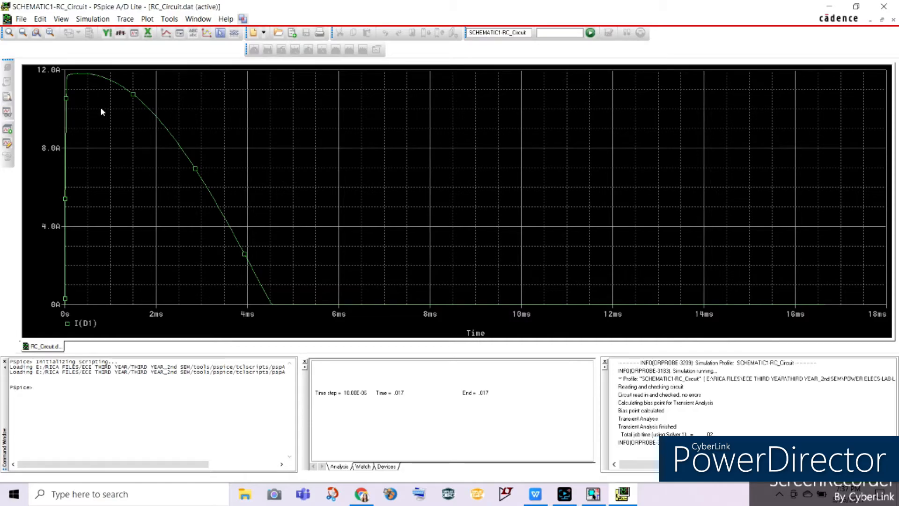
Step: Display the cursor and place it on the peak of the I(D1) trace to read ID peak
{"action": "left_click", "coordinate": [220, 32]}
{"action": "left_click_drag", "start_coordinate": [66, 171], "coordinate": [86, 174]}
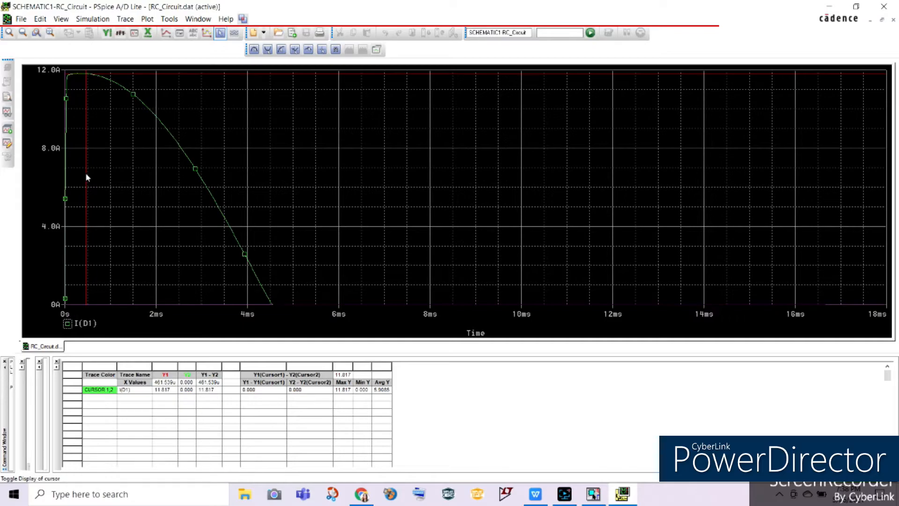
{"action": "left_click_drag", "start_coordinate": [87, 147], "coordinate": [78, 175]}
{"action": "left_click", "coordinate": [156, 391]}
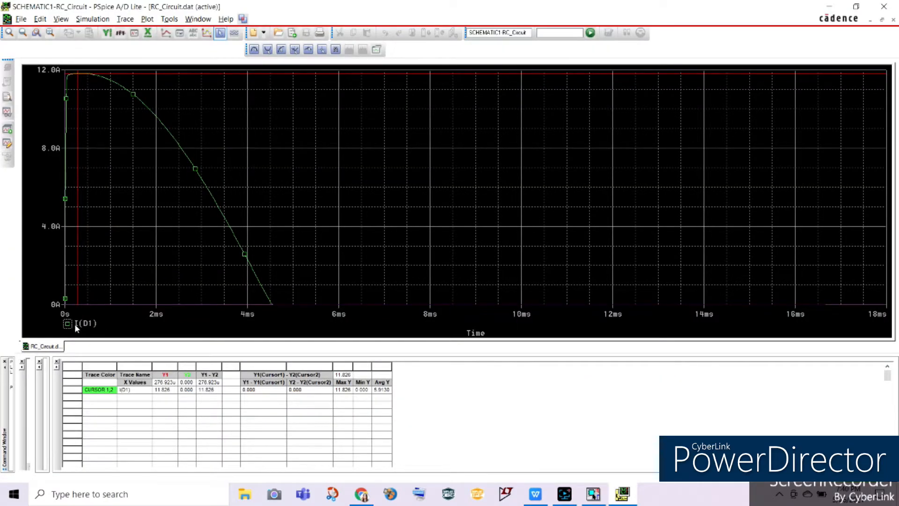
Step: Replace the I(D1) trace with the capacitor current trace I(C1)
{"action": "left_click", "coordinate": [86, 324]}
{"action": "key", "text": "Delete"}
{"action": "left_click", "coordinate": [125, 19]}
{"action": "left_click", "coordinate": [140, 32]}
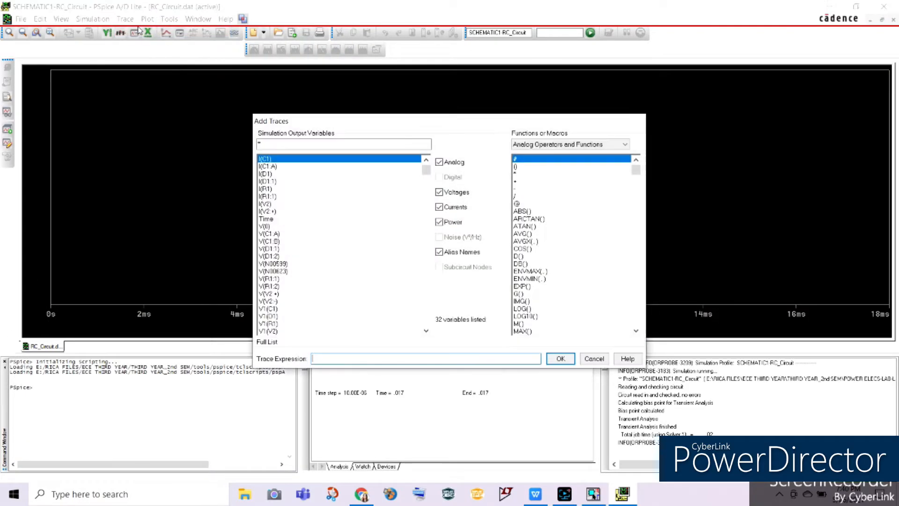
{"action": "left_click", "coordinate": [276, 160]}
{"action": "left_click", "coordinate": [561, 358]}
Step: Display the cursor and place it on the peak of the I(C1) trace to read IC peak
{"action": "left_click", "coordinate": [220, 32]}
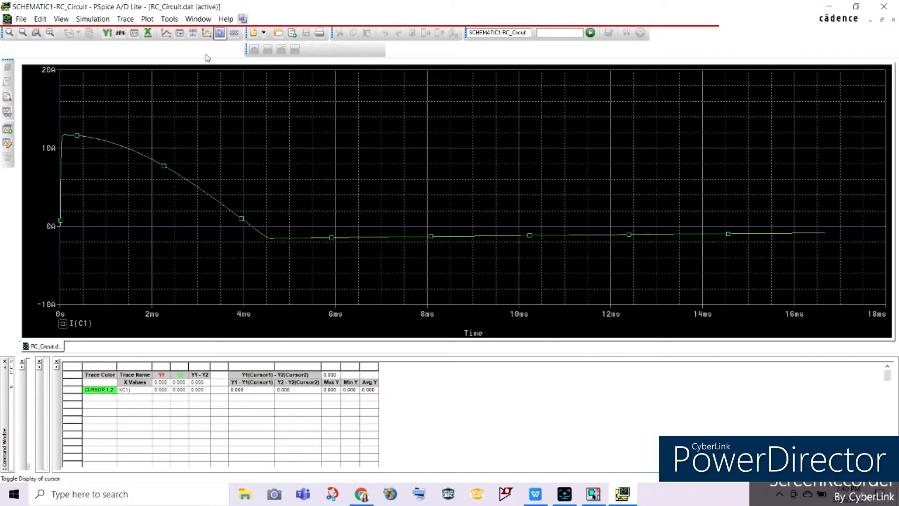
{"action": "left_click", "coordinate": [68, 183]}
{"action": "left_click_drag", "start_coordinate": [66, 184], "coordinate": [65, 185]}
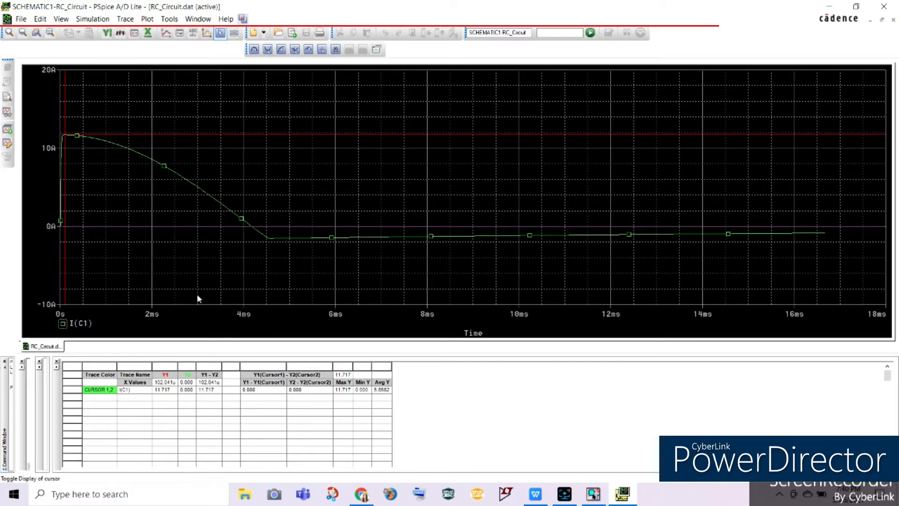
{"action": "left_click", "coordinate": [163, 389]}
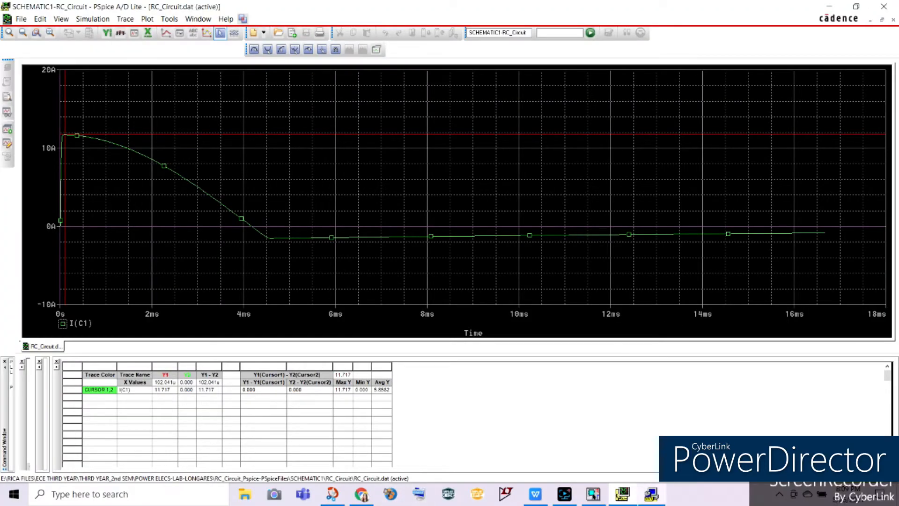
Step: Review Table1 and Table2's probe expressions in the Experiment5 document in WPS Office, and view the schematic in OrCAD Capture
{"action": "left_click", "coordinate": [537, 495]}
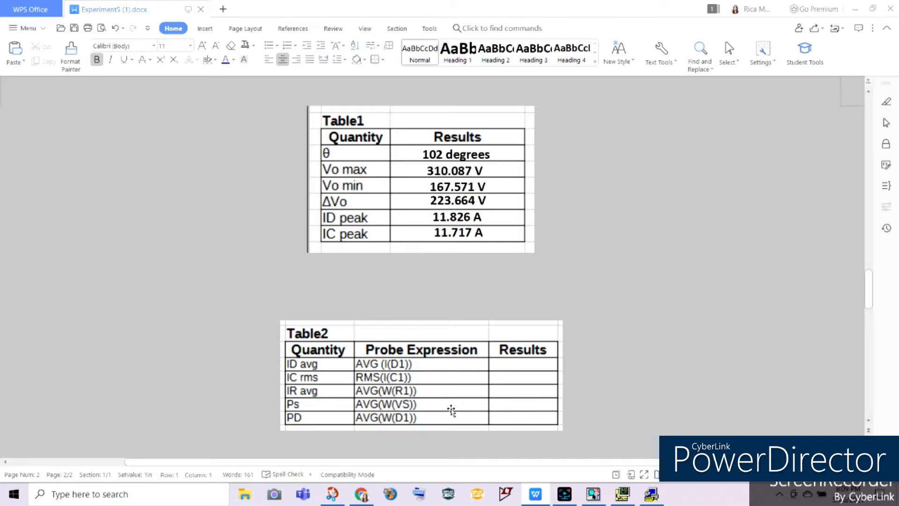
{"action": "left_click", "coordinate": [569, 406]}
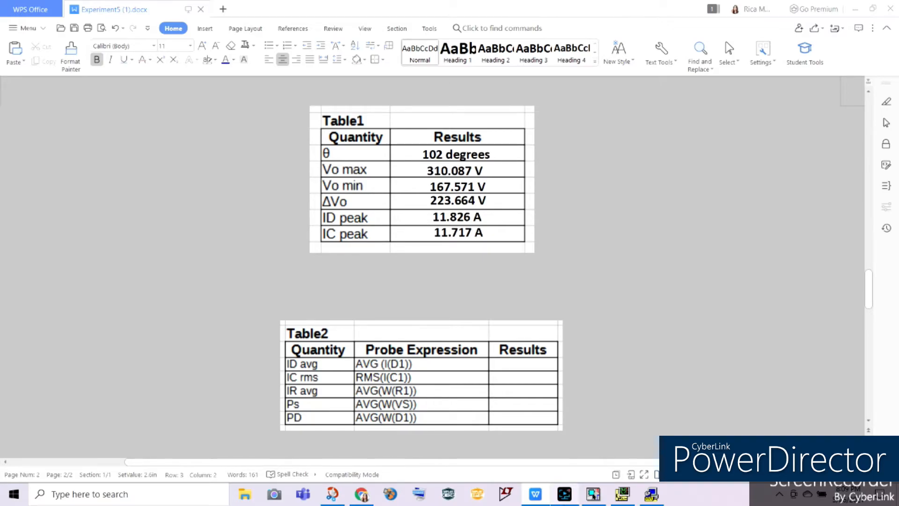
{"action": "left_click", "coordinate": [564, 494]}
{"action": "left_click", "coordinate": [565, 496]}
{"action": "left_click", "coordinate": [592, 494]}
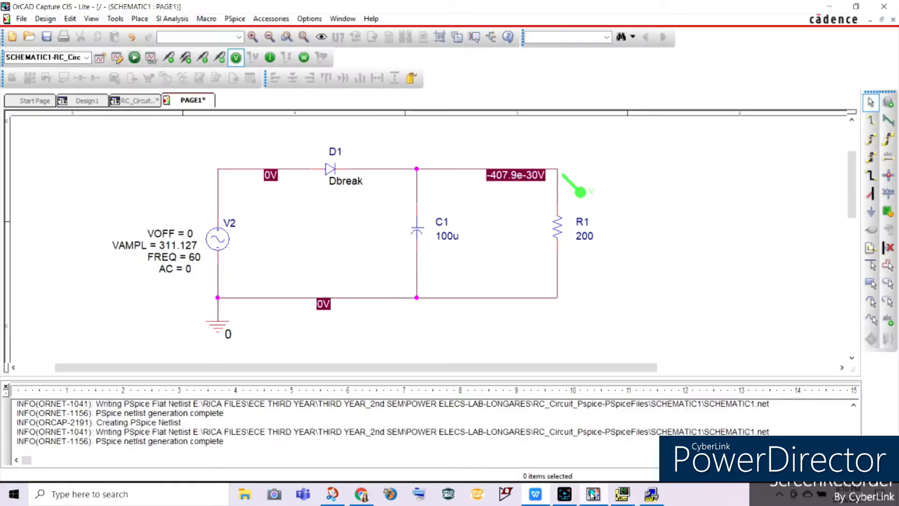
Step: Switch to PSpice and delete the I(C1) trace from the plot
{"action": "left_click", "coordinate": [626, 494]}
{"action": "left_click", "coordinate": [90, 322]}
{"action": "key", "text": "Delete"}
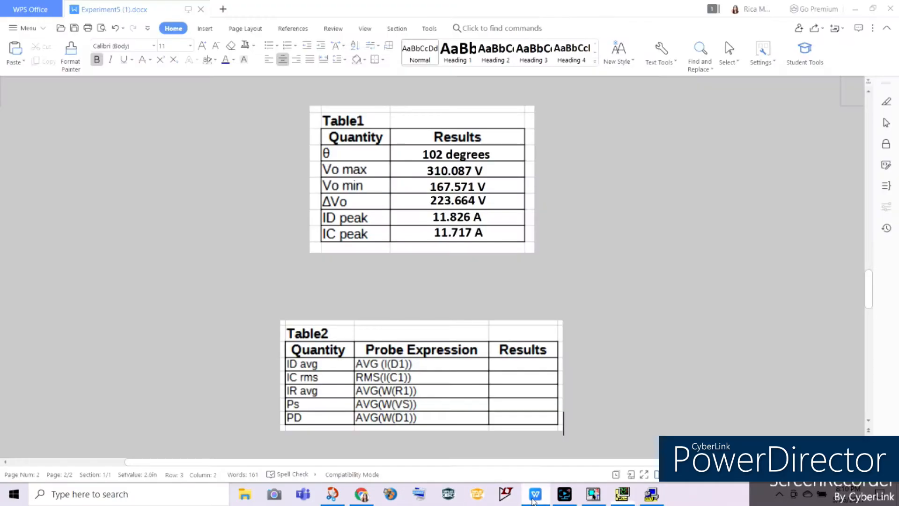
Step: Check Table2's probe expressions in the Experiment5 document and add the trace AVG(I(D1)) in PSpice for ID avg
{"action": "left_click", "coordinate": [535, 494]}
{"action": "left_click", "coordinate": [622, 494]}
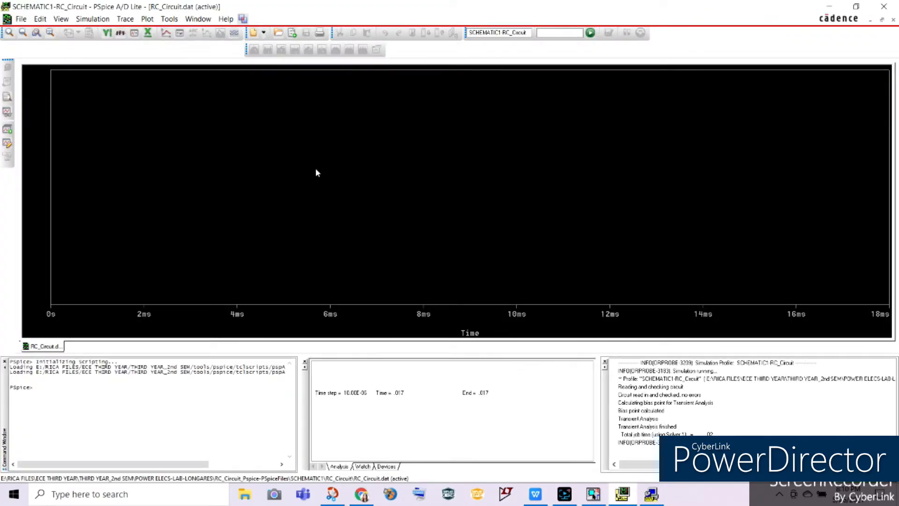
{"action": "left_click", "coordinate": [125, 19]}
{"action": "left_click", "coordinate": [141, 32]}
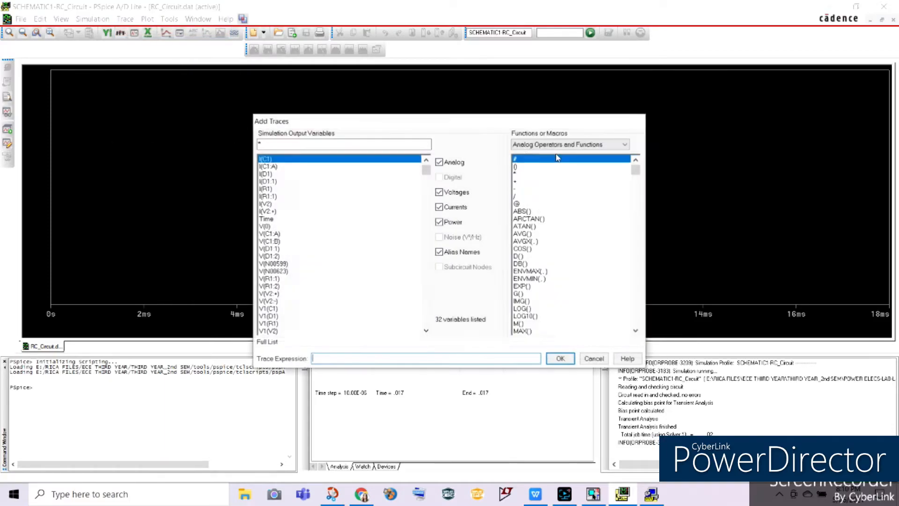
{"action": "left_click", "coordinate": [523, 234]}
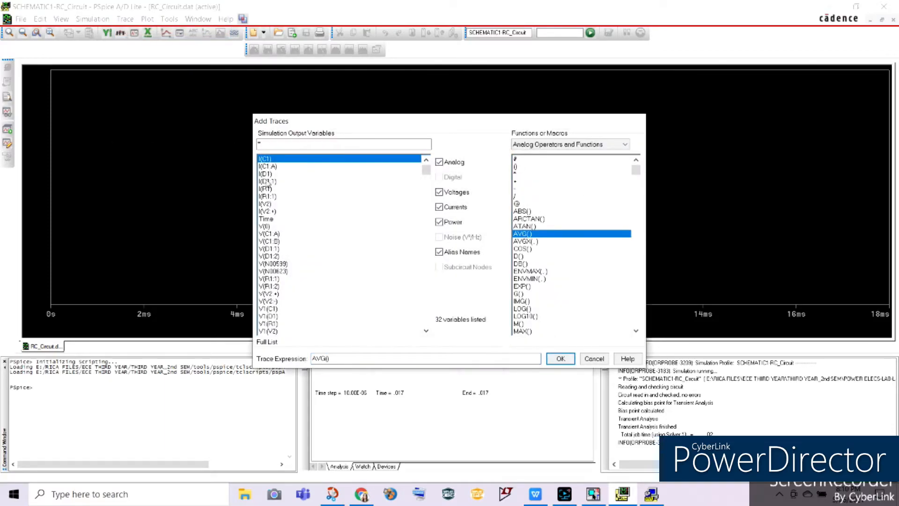
{"action": "left_click", "coordinate": [265, 174]}
{"action": "key", "text": "Return"}
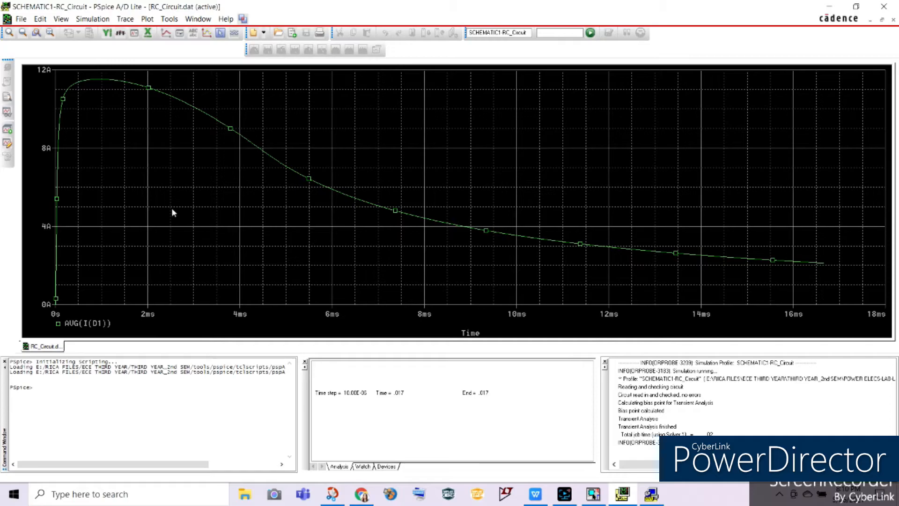
Step: Display the cursor and place it at the end of the AVG(I(D1)) trace to read ID avg
{"action": "left_click", "coordinate": [221, 33]}
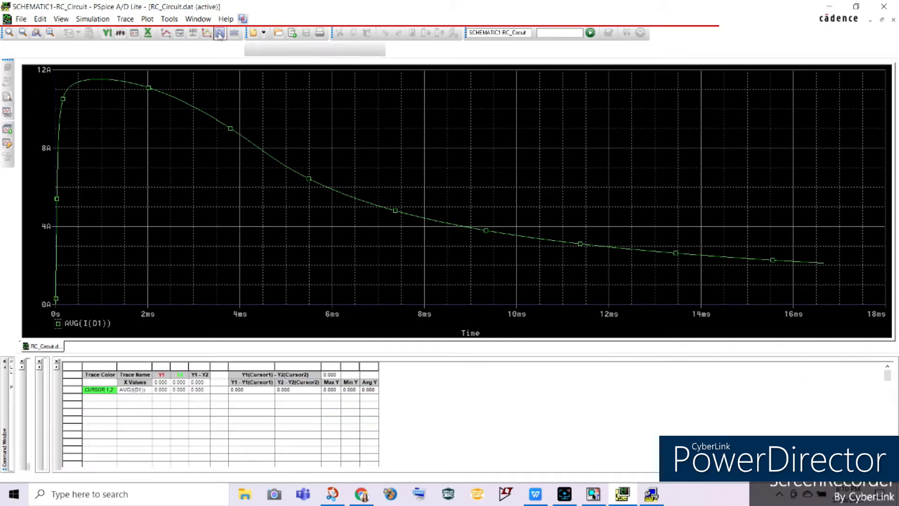
{"action": "mouse_move", "coordinate": [66, 86]}
{"action": "left_mouse_down"}
{"action": "mouse_move", "coordinate": [158, 109]}
{"action": "mouse_move", "coordinate": [417, 213]}
{"action": "mouse_move", "coordinate": [850, 259]}
{"action": "left_mouse_up"}
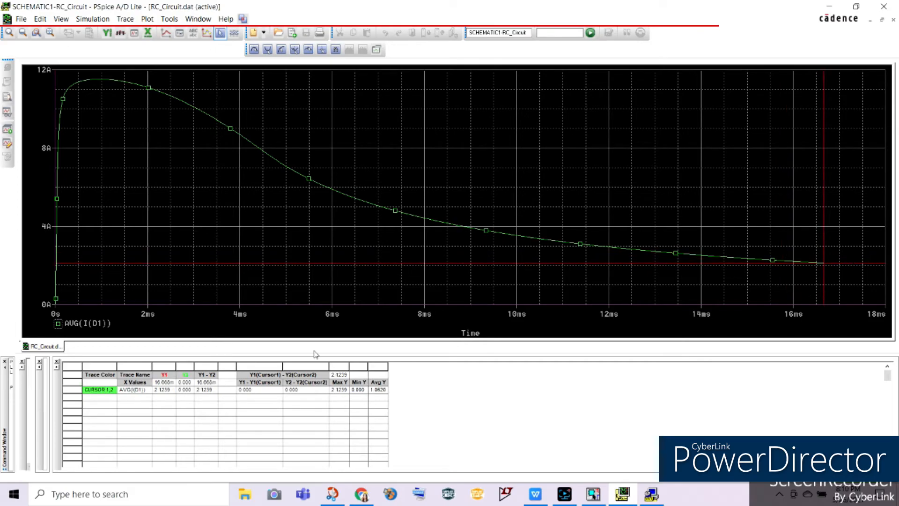
{"action": "left_click", "coordinate": [163, 391]}
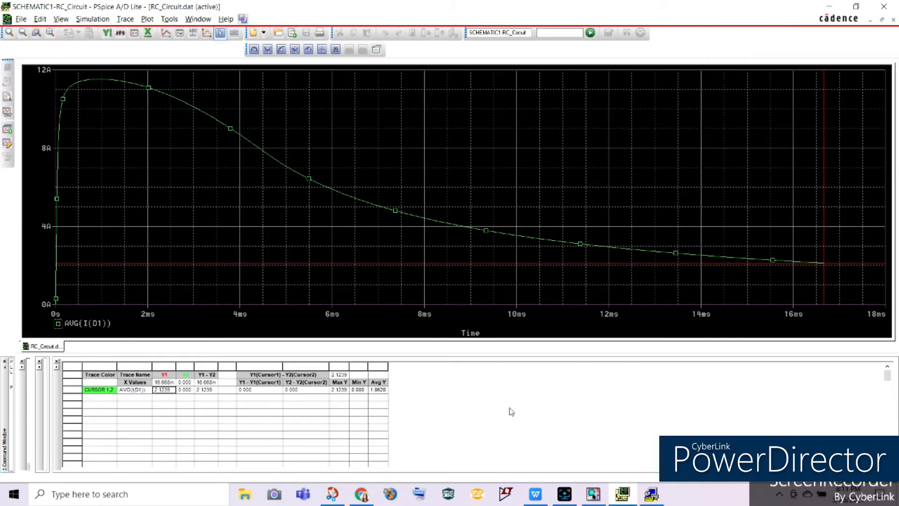
Step: Compare Table2's ID avg result in the Experiment5 document with the PSpice cursor reading and correct it to 2.1239 A
{"action": "left_click", "coordinate": [535, 494]}
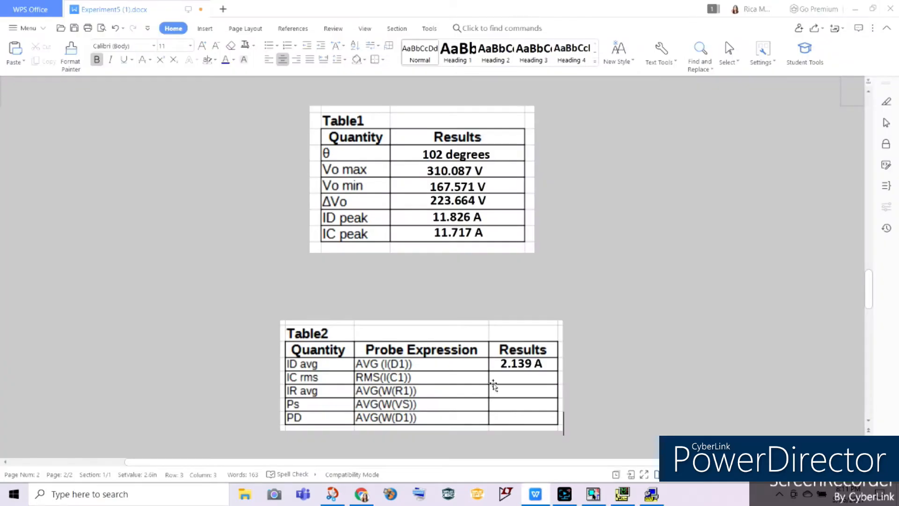
{"action": "left_click", "coordinate": [625, 495]}
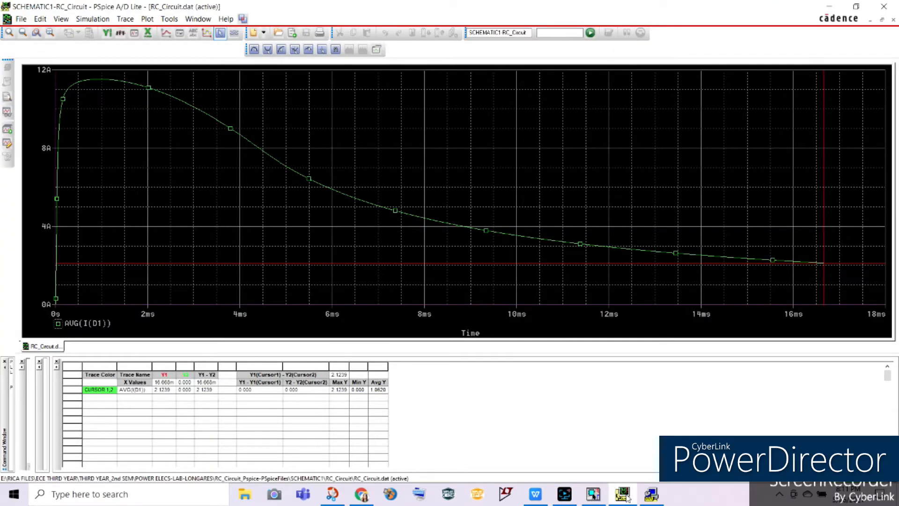
{"action": "left_click", "coordinate": [535, 494]}
{"action": "left_click", "coordinate": [523, 374]}
{"action": "type", "text": "2.1239 A"}
{"action": "left_click", "coordinate": [566, 378]}
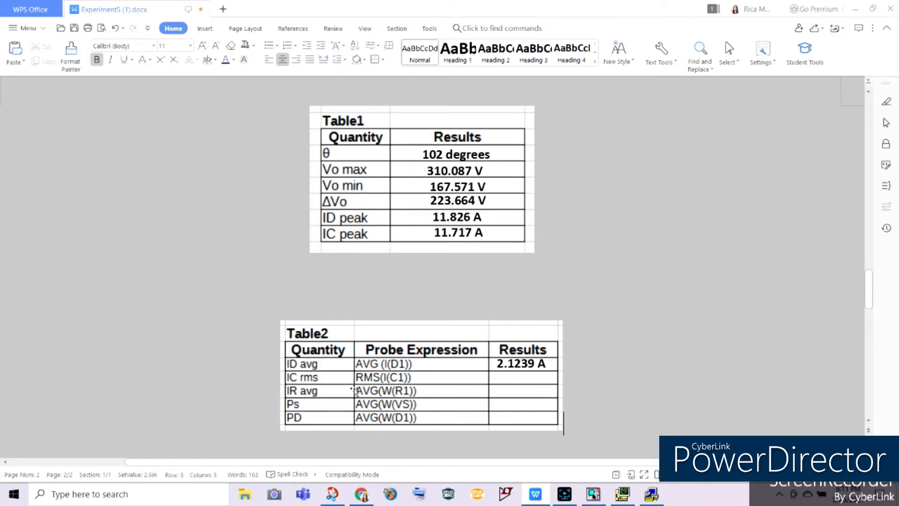
Step: Switch to PSpice and delete the AVG(I(D1)) trace from the plot
{"action": "left_click", "coordinate": [622, 494]}
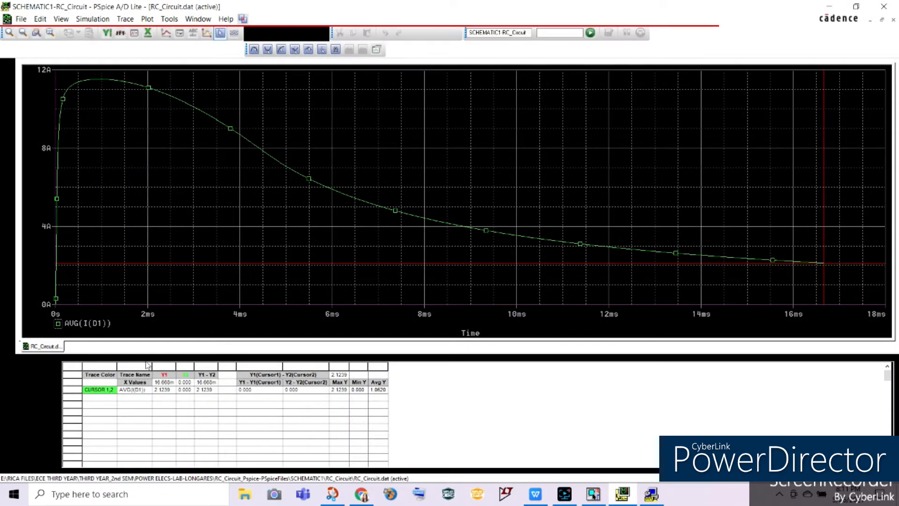
{"action": "left_click", "coordinate": [82, 326]}
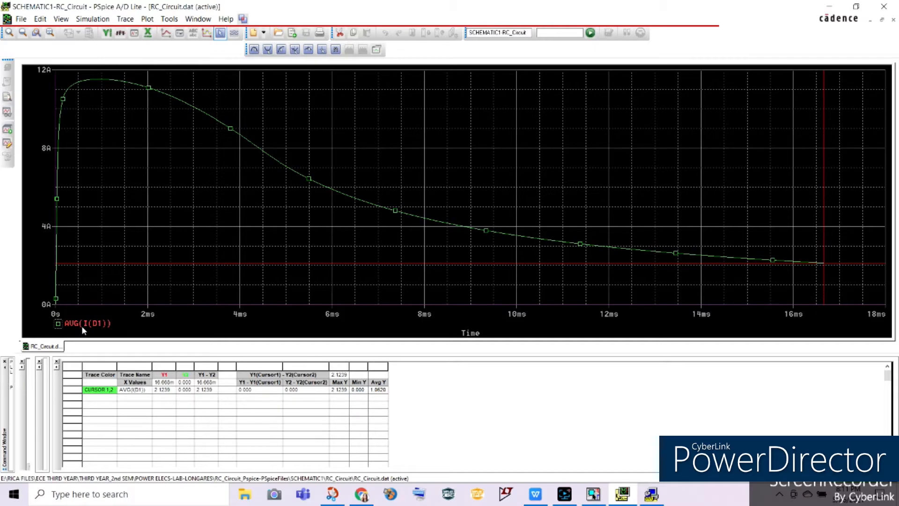
{"action": "key", "text": "Delete"}
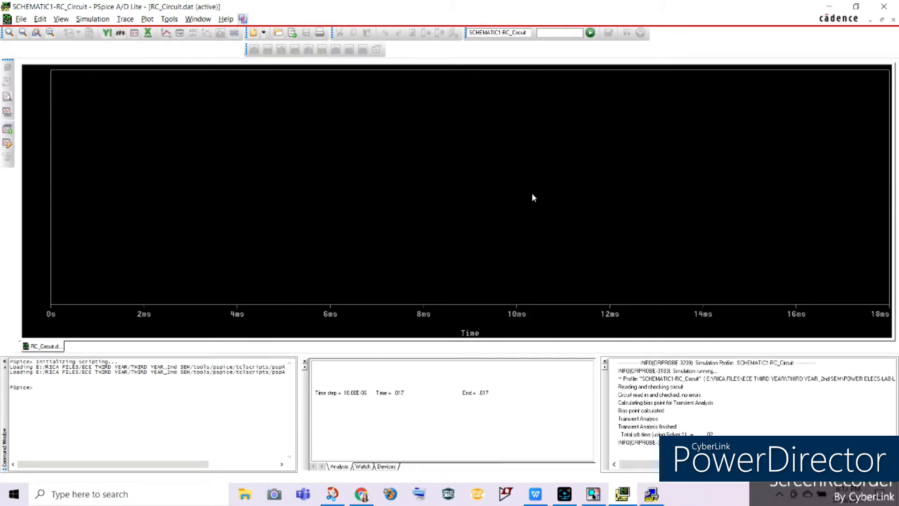
Step: Add the trace RMS(I(C1)) to the empty plot for IC rms
{"action": "left_click", "coordinate": [112, 20]}
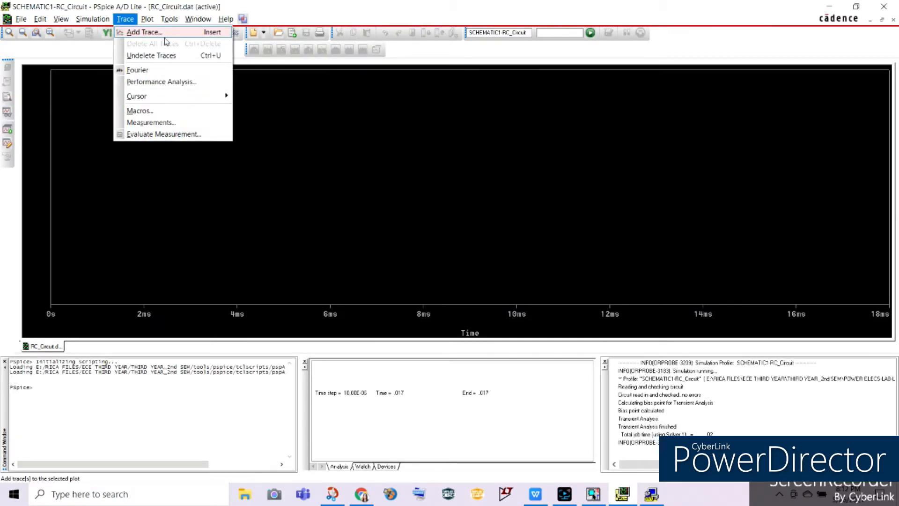
{"action": "left_click", "coordinate": [140, 30]}
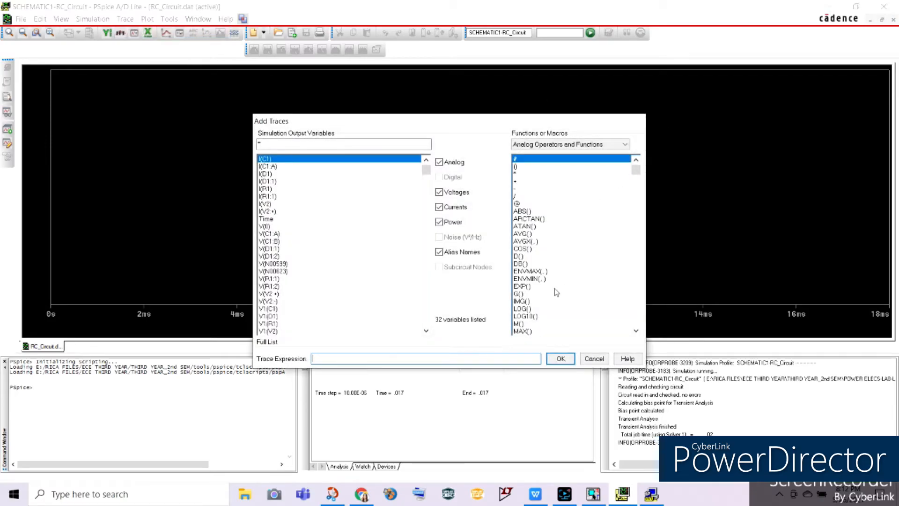
{"action": "scroll", "coordinate": [640, 186], "scroll_direction": "down", "scroll_amount": 4}
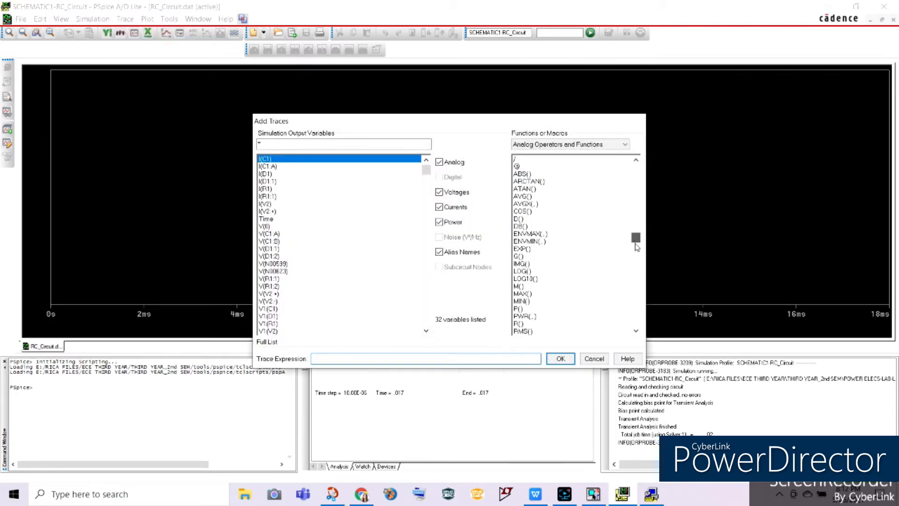
{"action": "left_click", "coordinate": [521, 301]}
{"action": "left_click", "coordinate": [368, 359]}
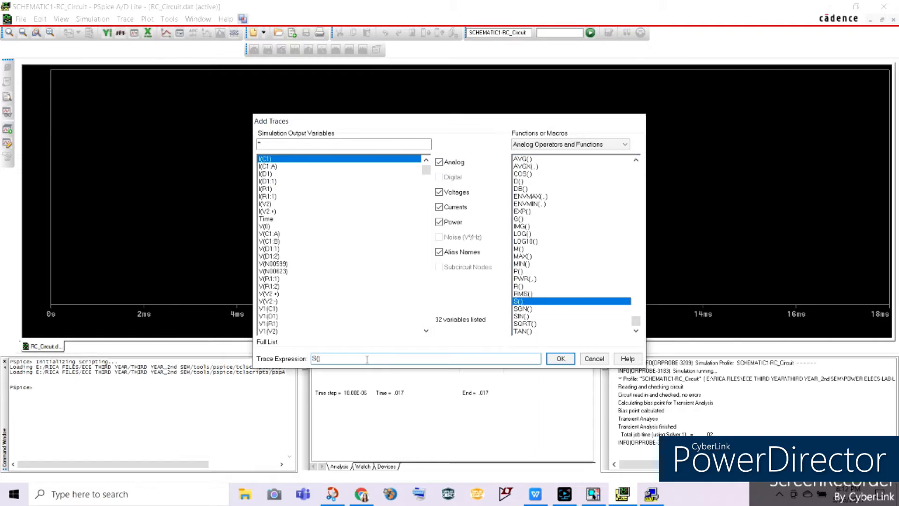
{"action": "left_click", "coordinate": [523, 294]}
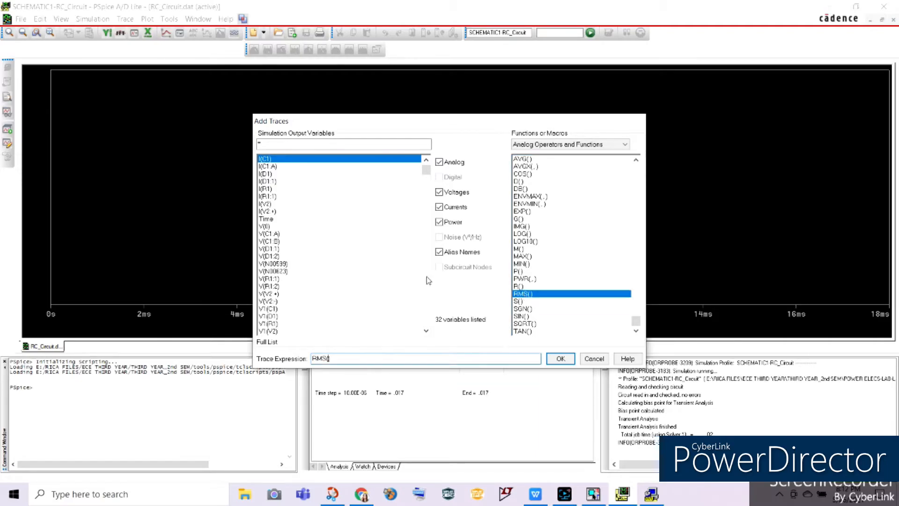
{"action": "left_click", "coordinate": [277, 159]}
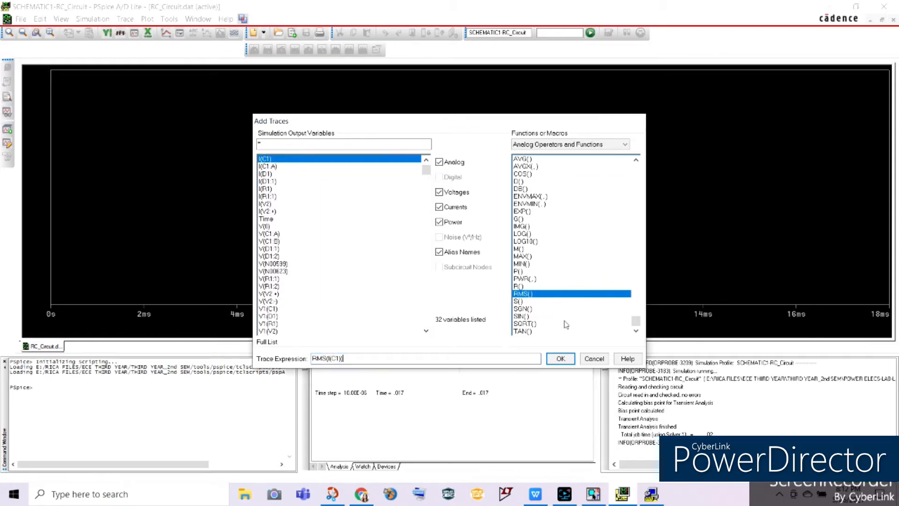
{"action": "left_click", "coordinate": [561, 358]}
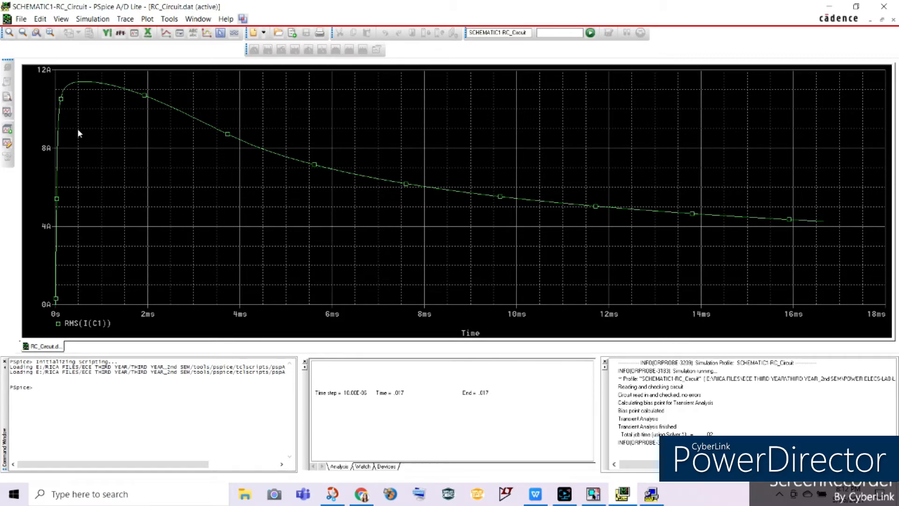
Step: Display the cursor and place it at the end of the RMS(I(C1)) trace to read IC rms
{"action": "left_click", "coordinate": [210, 20]}
{"action": "left_click", "coordinate": [220, 33]}
{"action": "left_click_drag", "start_coordinate": [63, 150], "coordinate": [863, 208]}
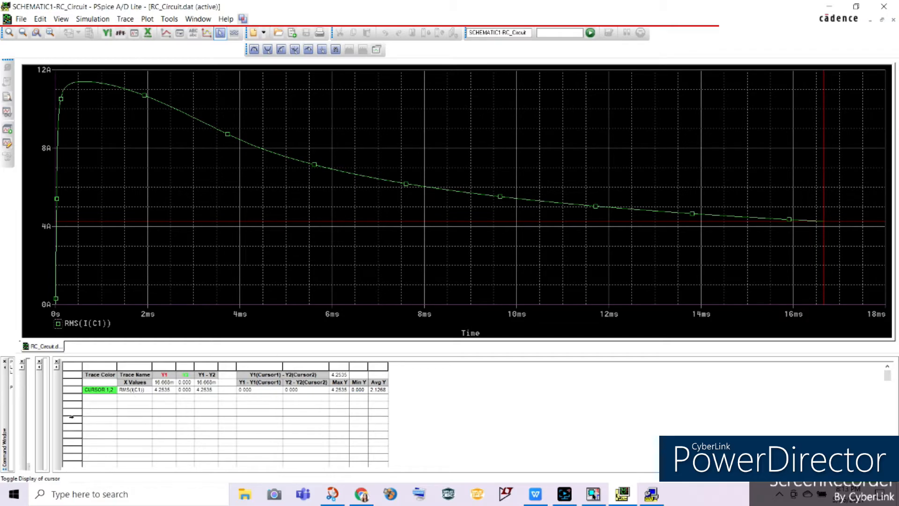
{"action": "left_click", "coordinate": [166, 390]}
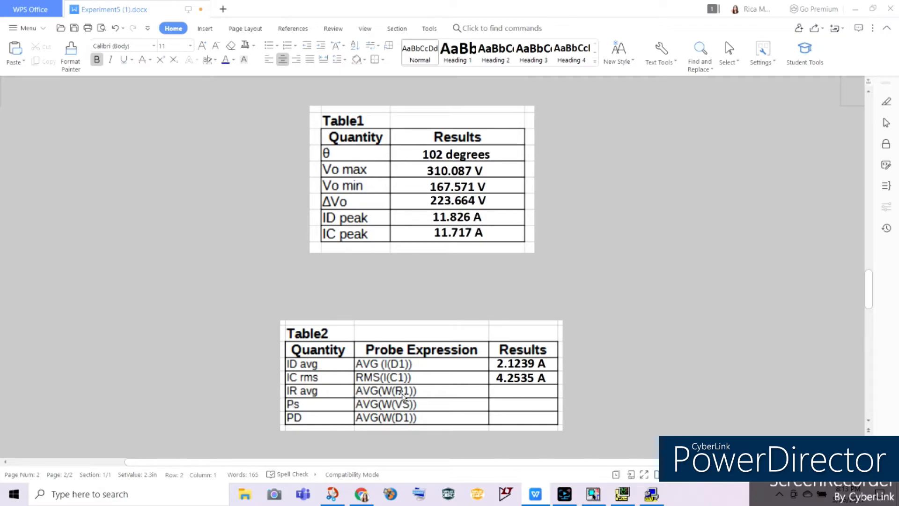
Step: Return from the Experiment5 document to PSpice and delete the RMS(I(C1)) trace from the plot
{"action": "mouse_move", "coordinate": [622, 493]}
{"action": "left_click", "coordinate": [622, 435]}
{"action": "left_click", "coordinate": [84, 324]}
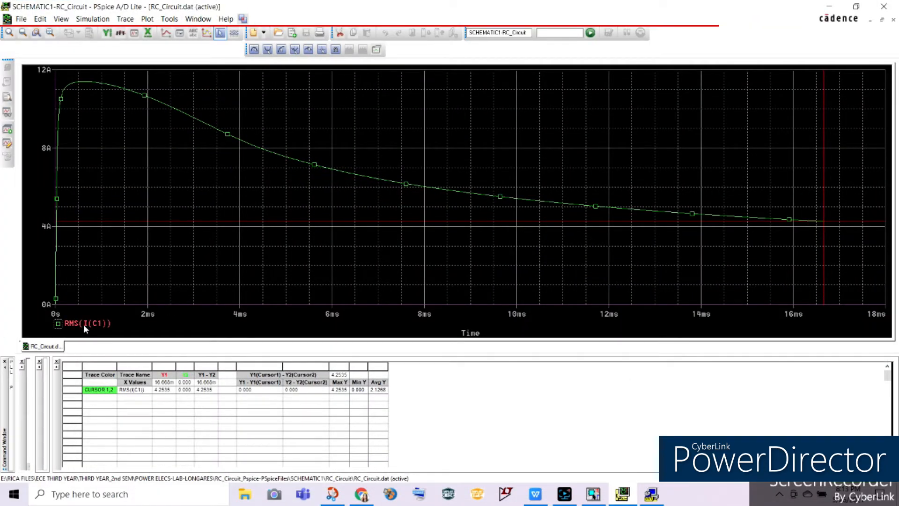
{"action": "key", "text": "Delete"}
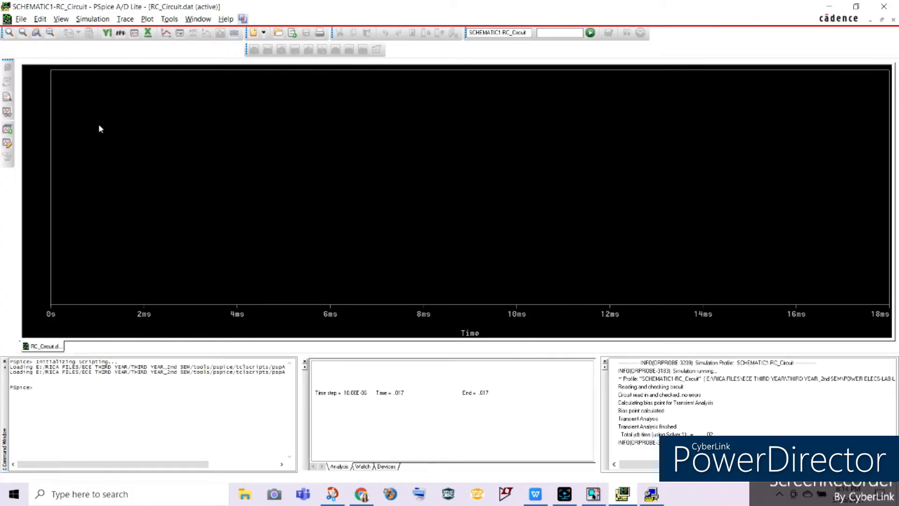
Step: Add the trace AVG(W(R1)) to the empty plot for Table2's IR avg quantity
{"action": "left_click", "coordinate": [125, 19]}
{"action": "left_click", "coordinate": [145, 32]}
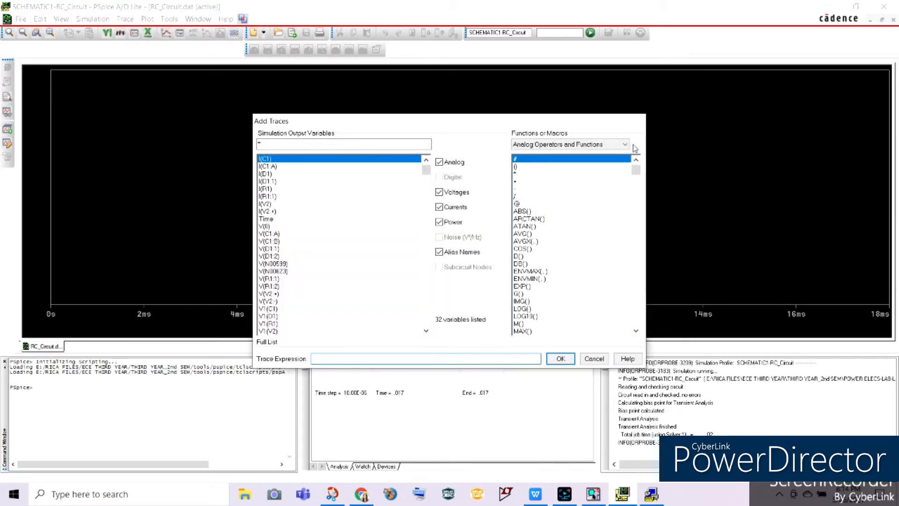
{"action": "left_click", "coordinate": [524, 233]}
{"action": "left_click_drag", "start_coordinate": [426, 169], "coordinate": [431, 337]}
{"action": "left_click", "coordinate": [307, 329]}
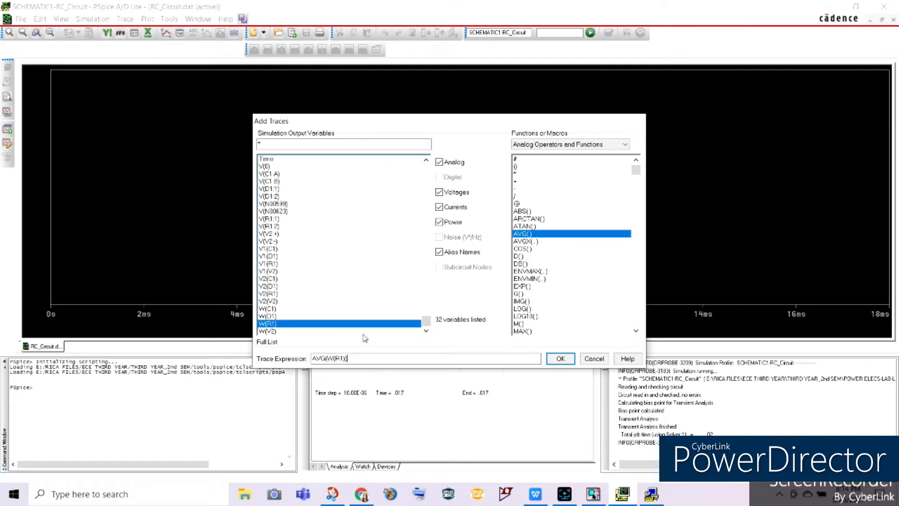
{"action": "left_click", "coordinate": [561, 359]}
Step: Display the cursor and place it at the end of the AVG(W(R1)) trace to read IR avg
{"action": "left_click", "coordinate": [218, 33]}
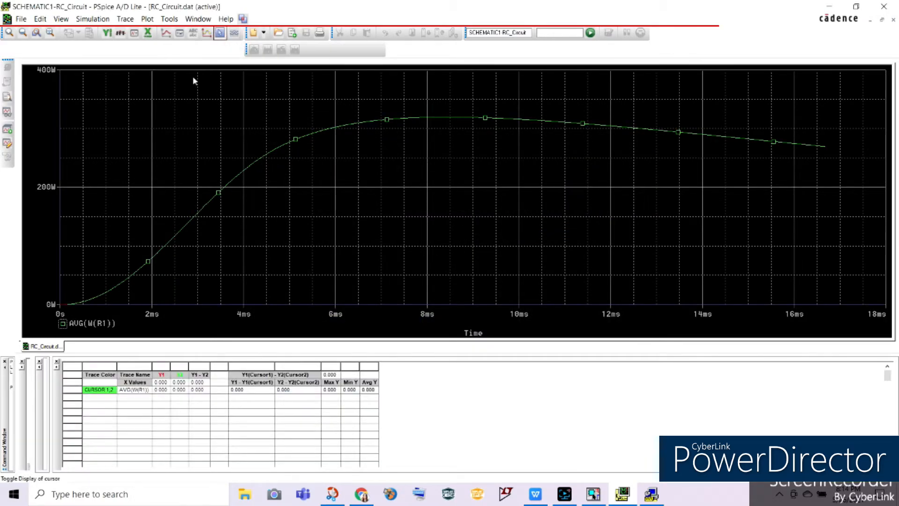
{"action": "mouse_move", "coordinate": [175, 175]}
{"action": "left_mouse_down"}
{"action": "mouse_move", "coordinate": [793, 177]}
{"action": "mouse_move", "coordinate": [874, 193]}
{"action": "left_mouse_up"}
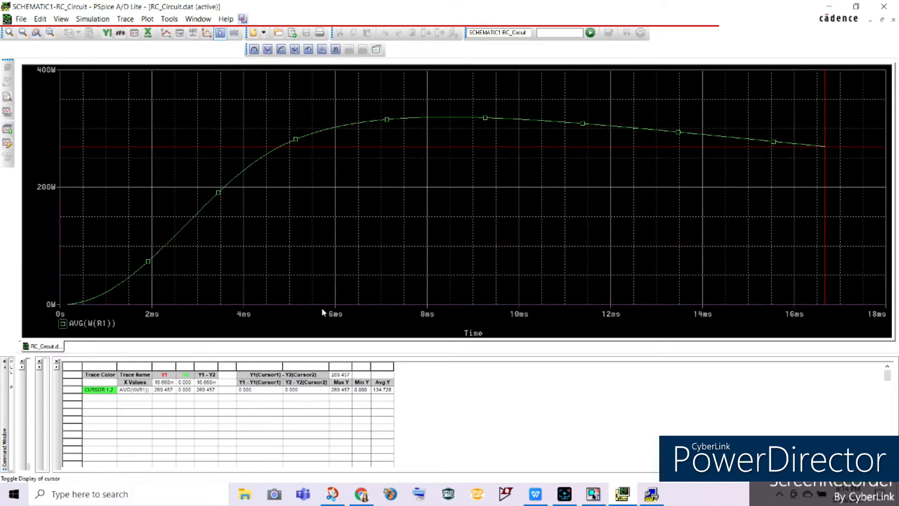
{"action": "left_click", "coordinate": [160, 390]}
{"action": "left_click", "coordinate": [166, 404]}
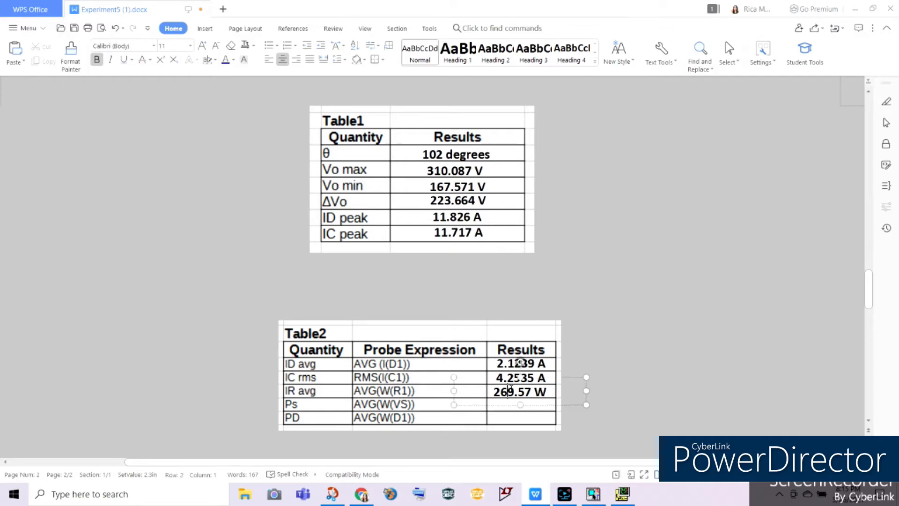
Step: Check Table2's Ps probe expression in the Experiment5 document, and switch to PSpice to delete the AVG(W(R1)) trace
{"action": "left_click", "coordinate": [508, 391]}
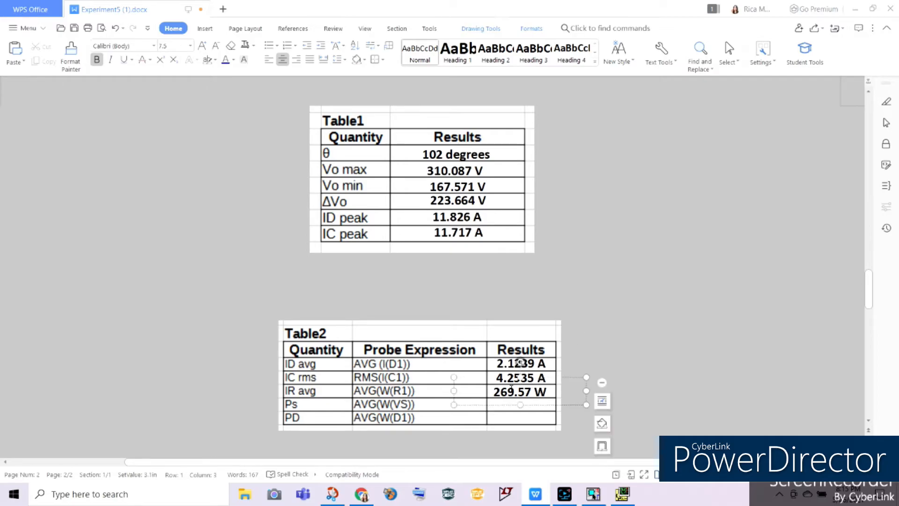
{"action": "left_click", "coordinate": [365, 403]}
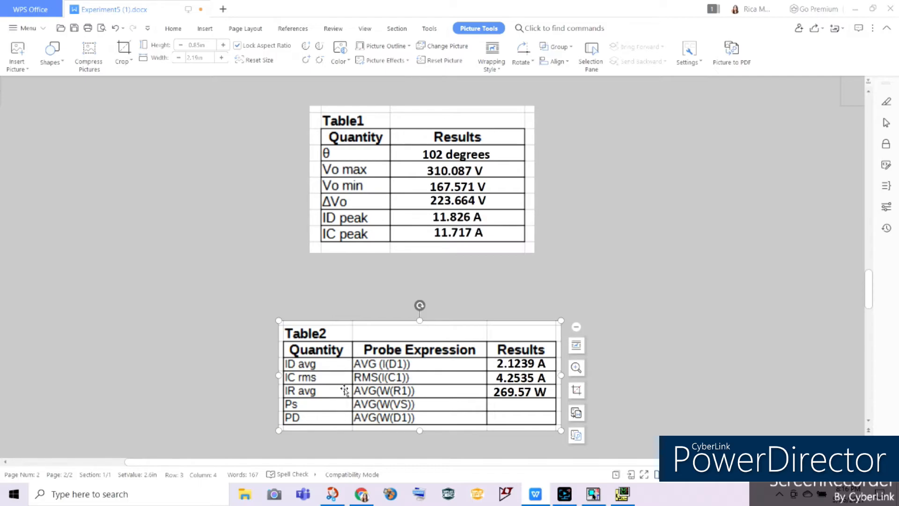
{"action": "left_click", "coordinate": [623, 494]}
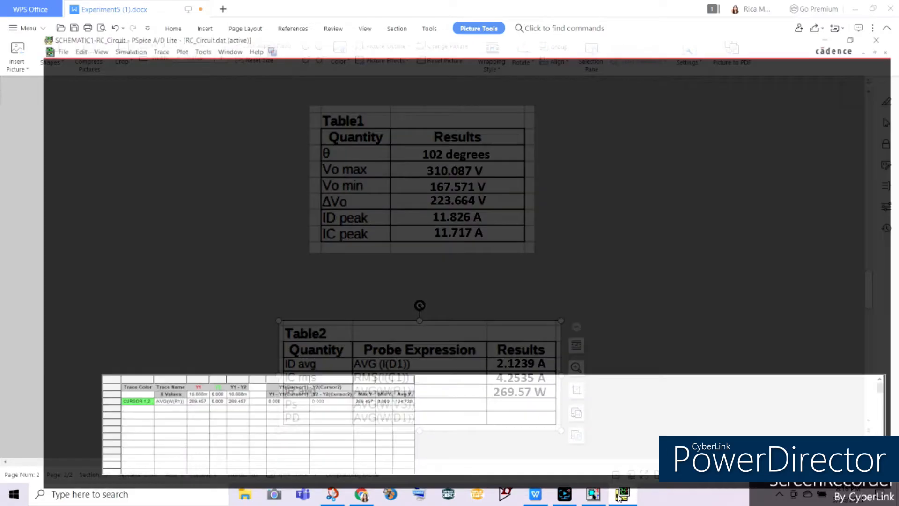
{"action": "left_click", "coordinate": [100, 322]}
{"action": "key", "text": "Delete"}
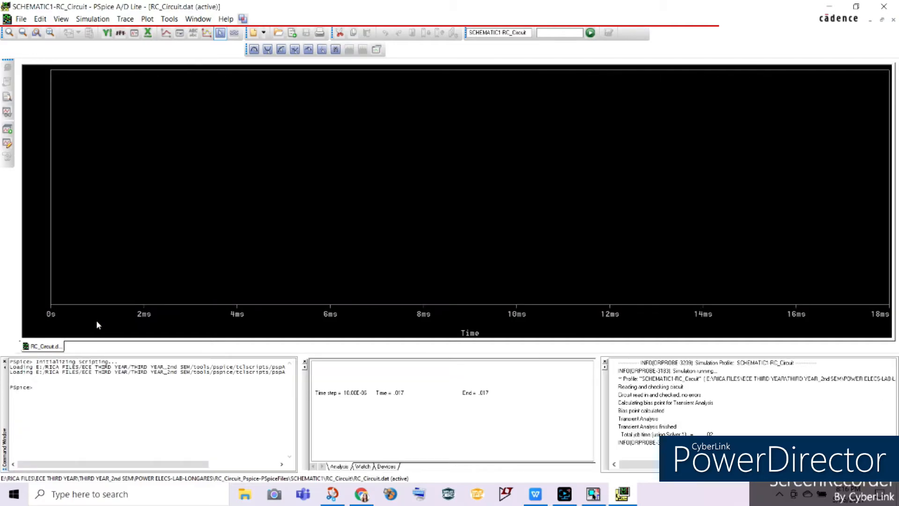
Step: Add the trace AVG(W(V2)) in PSpice for Ps, and check the voltage source's name on the OrCAD Capture schematic
{"action": "left_click", "coordinate": [125, 19]}
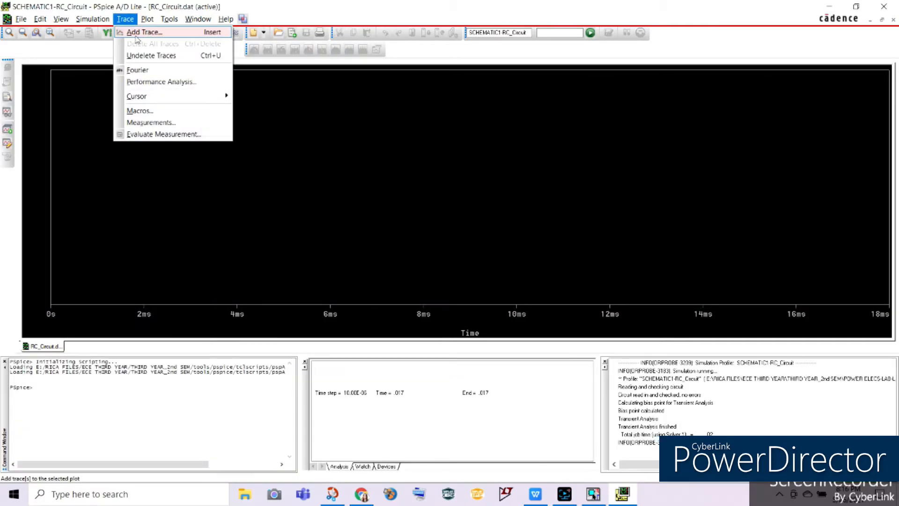
{"action": "left_click", "coordinate": [138, 29]}
{"action": "left_click", "coordinate": [523, 234]}
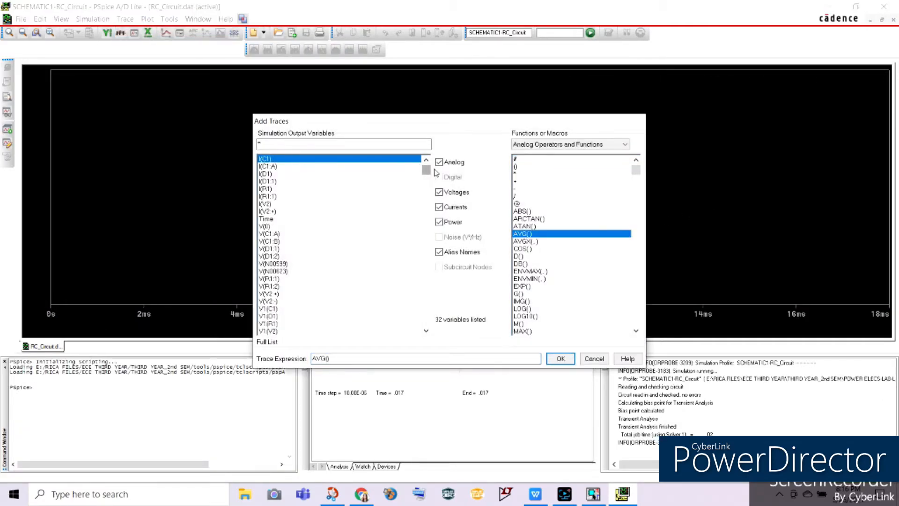
{"action": "left_click_drag", "start_coordinate": [426, 171], "coordinate": [426, 345]}
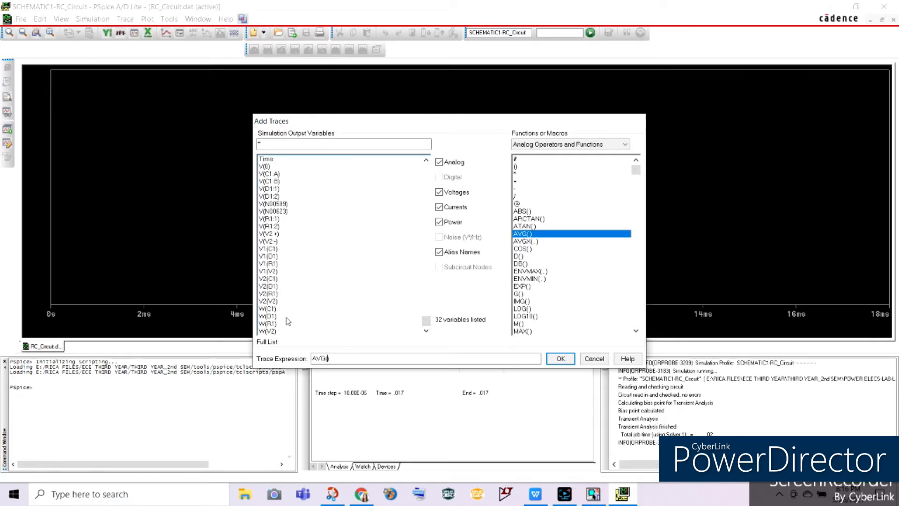
{"action": "left_click", "coordinate": [269, 331]}
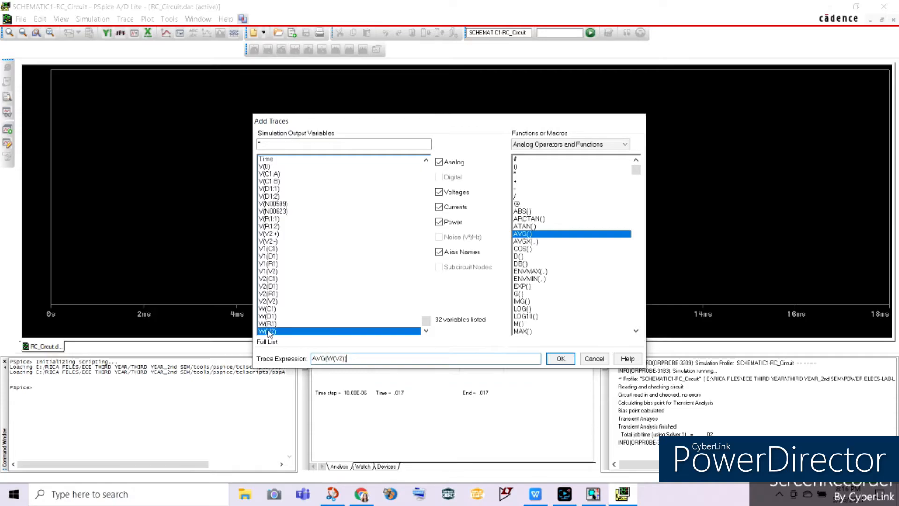
{"action": "left_click", "coordinate": [566, 362]}
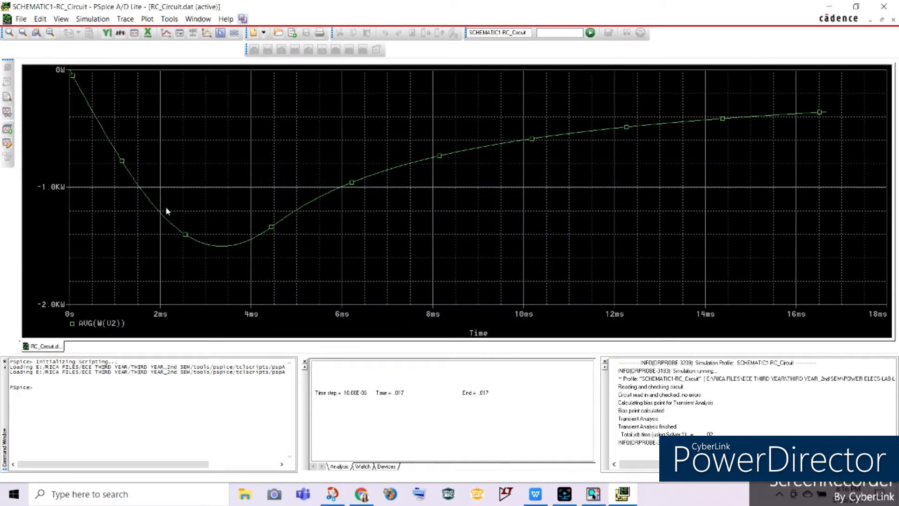
{"action": "left_click", "coordinate": [593, 494]}
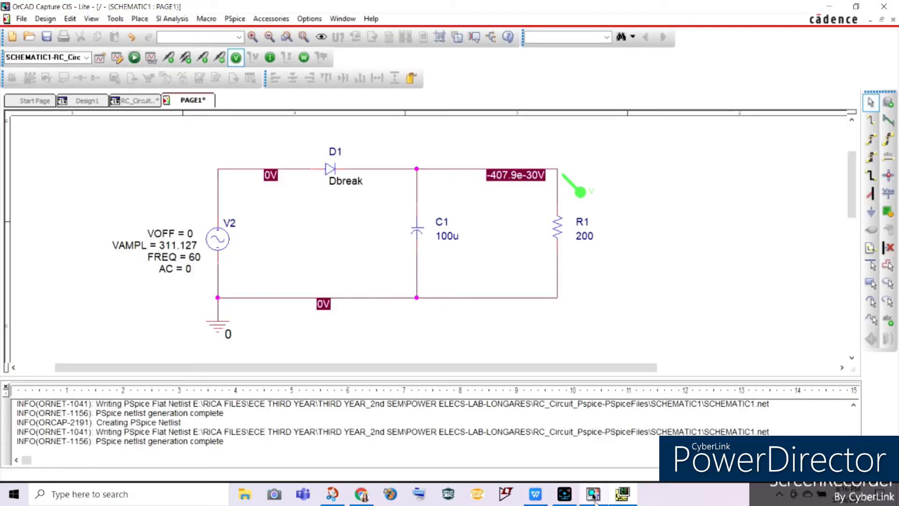
Step: Switch to PSpice, display the cursor and place it at the end of the AVG(W(V2)) trace to read Ps
{"action": "left_click", "coordinate": [627, 497]}
{"action": "left_click", "coordinate": [220, 32]}
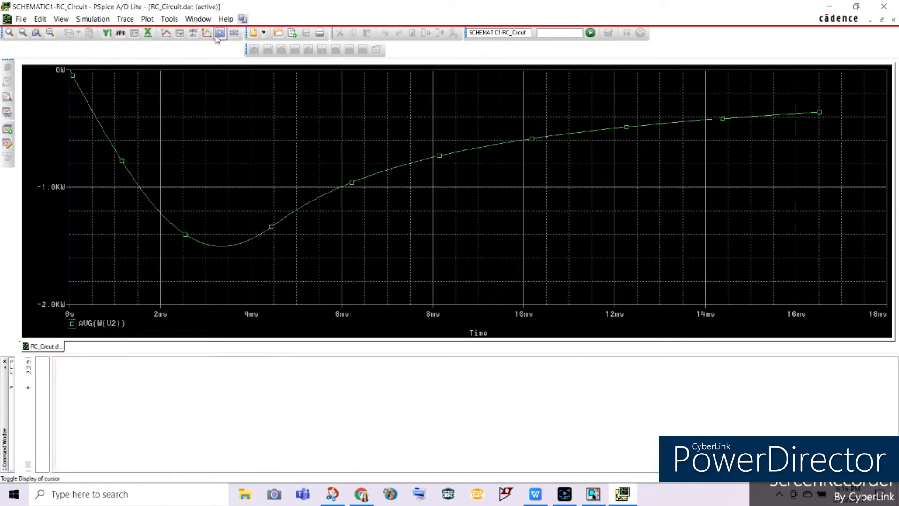
{"action": "left_click", "coordinate": [233, 184]}
{"action": "left_click_drag", "start_coordinate": [232, 184], "coordinate": [830, 195]}
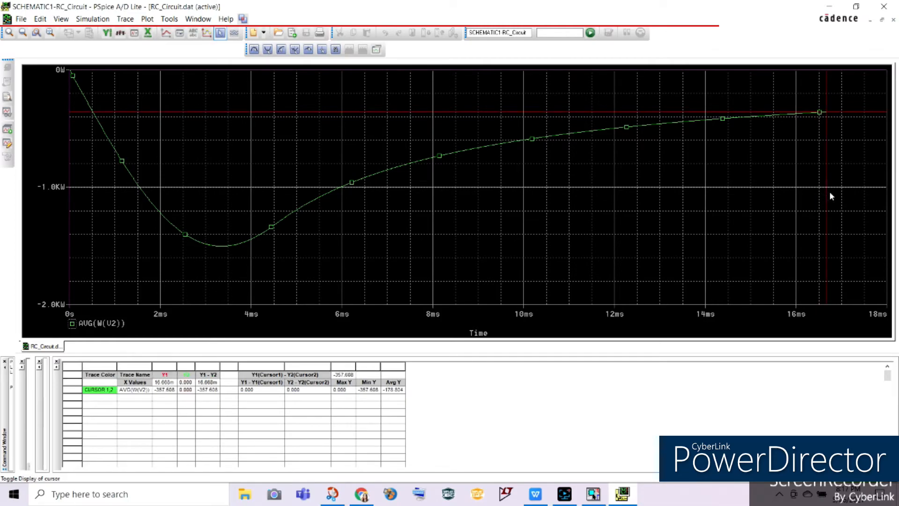
{"action": "key", "text": "alt"}
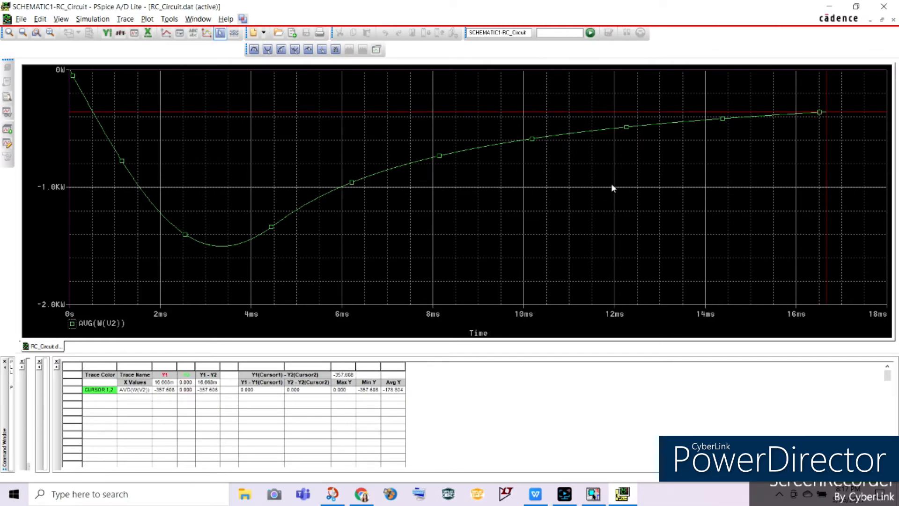
{"action": "left_click", "coordinate": [167, 390]}
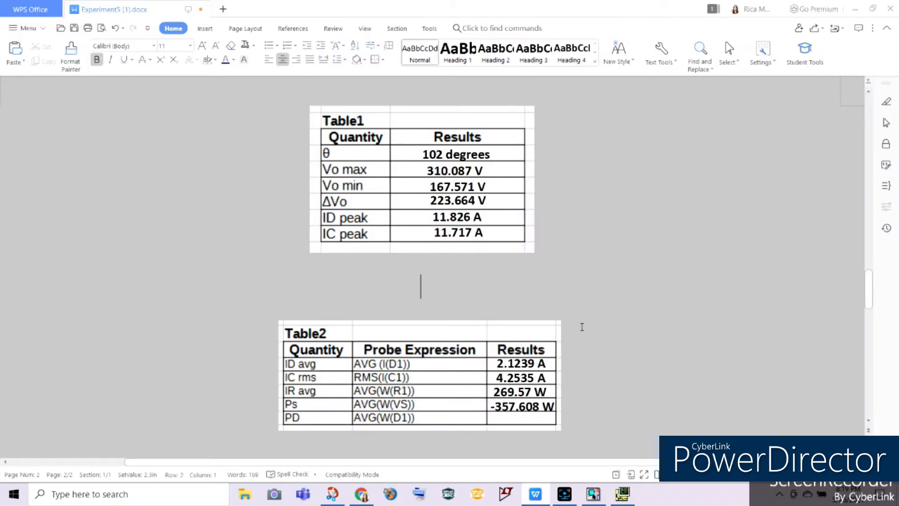
Step: Check the Ps result in the Experiment5 document's Table2, and switch to PSpice to delete the AVG(W(V2)) trace
{"action": "left_click", "coordinate": [527, 403]}
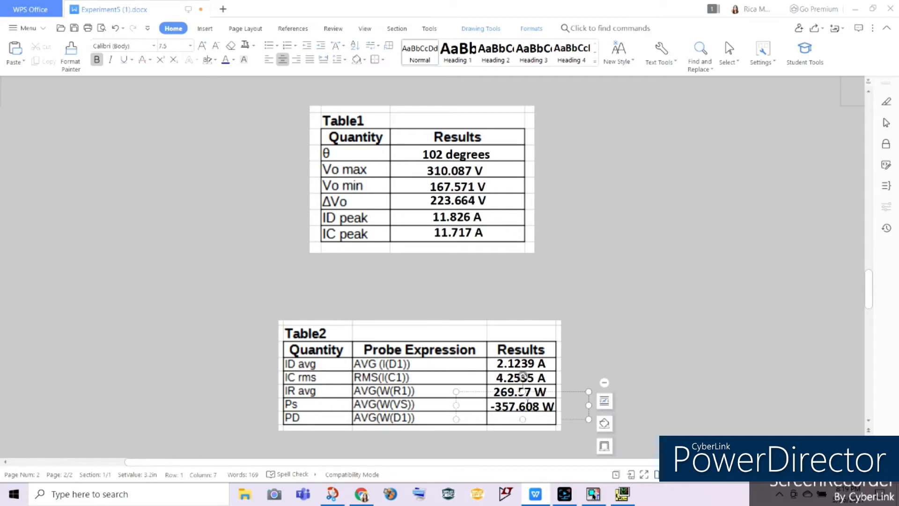
{"action": "left_click", "coordinate": [581, 367]}
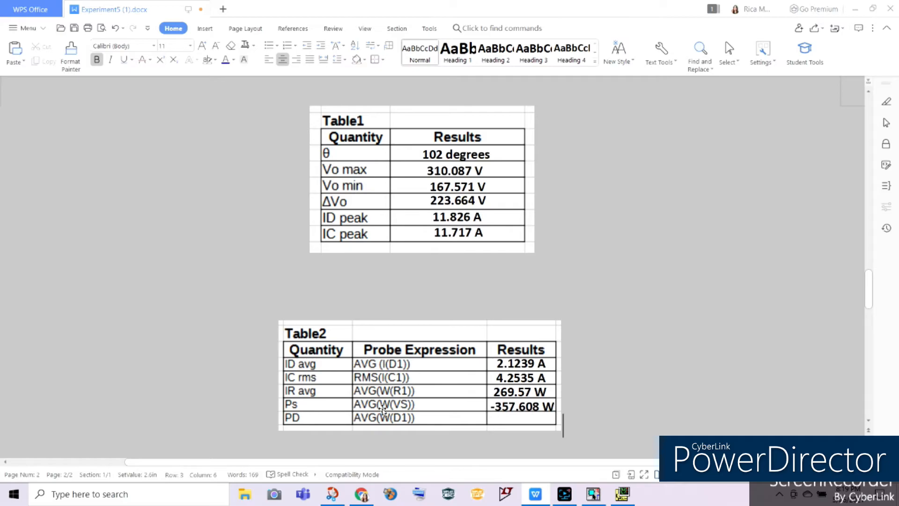
{"action": "left_click", "coordinate": [596, 494]}
{"action": "left_click", "coordinate": [622, 495]}
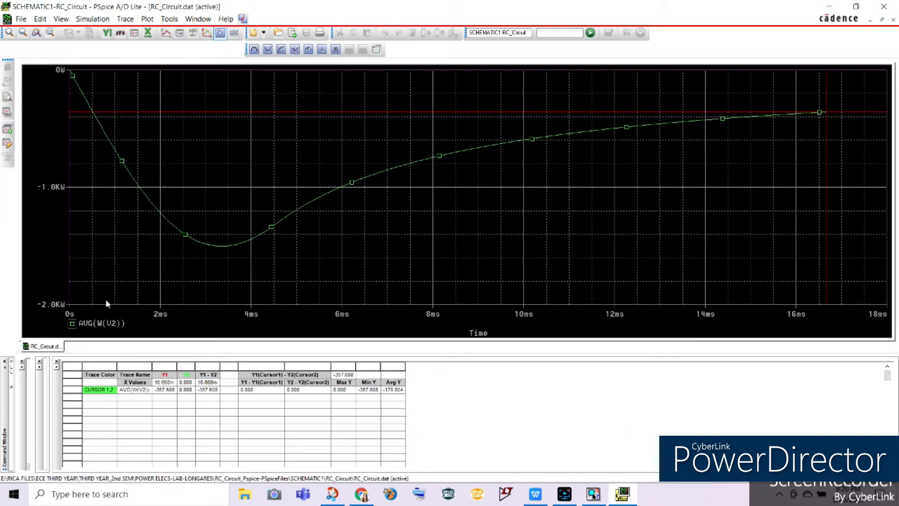
{"action": "left_click", "coordinate": [93, 323]}
{"action": "key", "text": "Delete"}
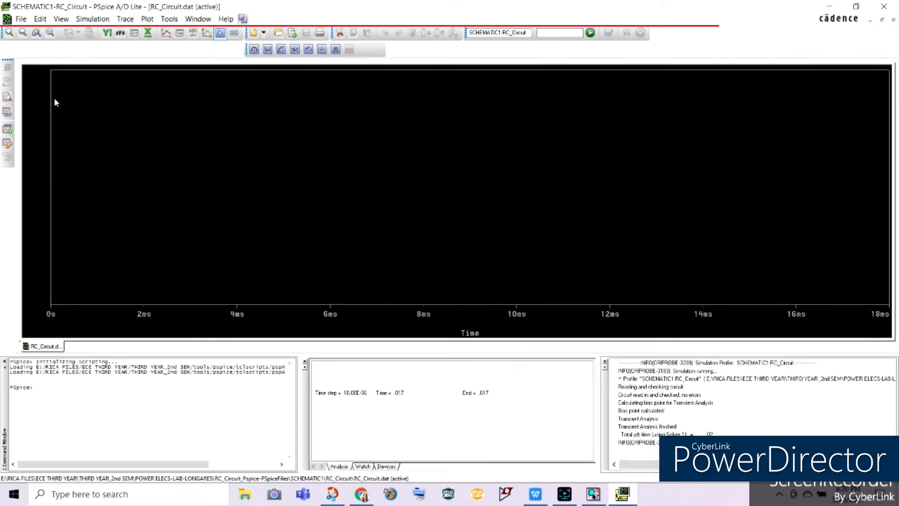
Step: Add the trace AVG(W(D1)) to the empty plot for Table2's PD quantity
{"action": "left_click", "coordinate": [125, 18]}
{"action": "left_click", "coordinate": [136, 29]}
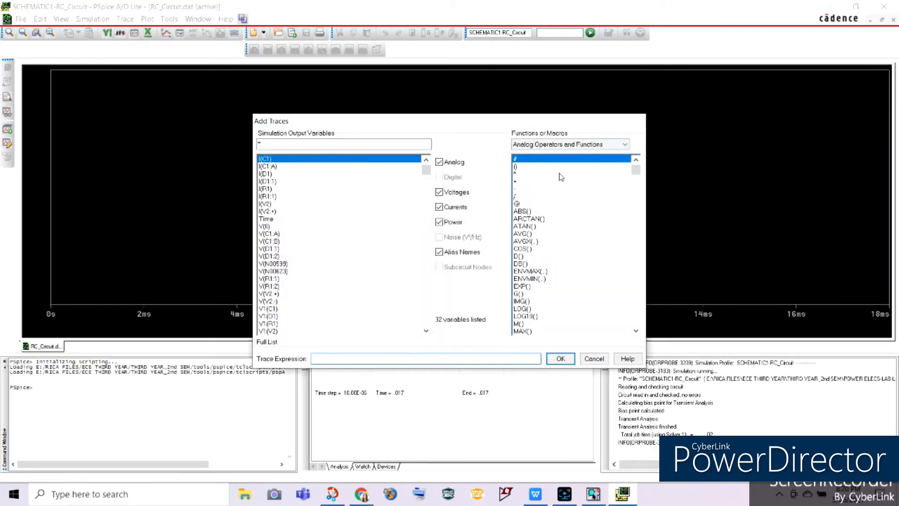
{"action": "left_click", "coordinate": [523, 233]}
{"action": "left_click_drag", "start_coordinate": [426, 169], "coordinate": [416, 345]}
{"action": "left_click", "coordinate": [276, 317]}
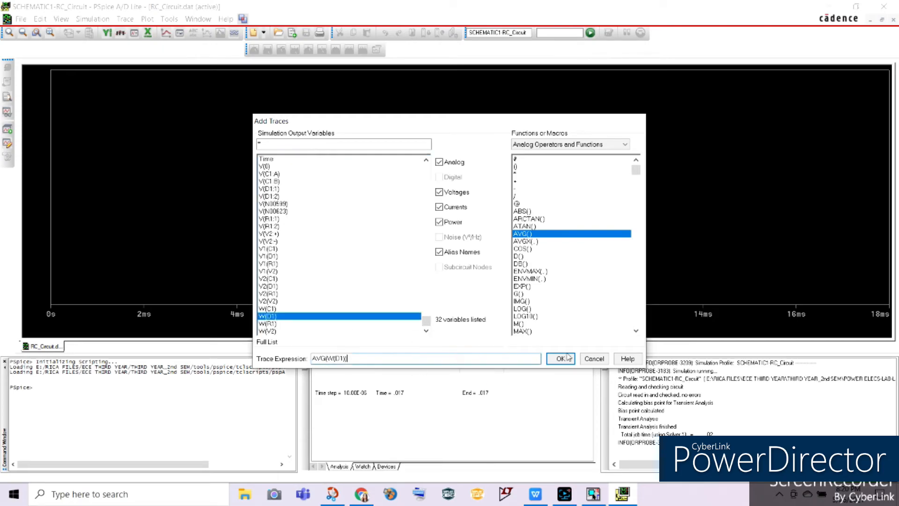
{"action": "left_click", "coordinate": [565, 358]}
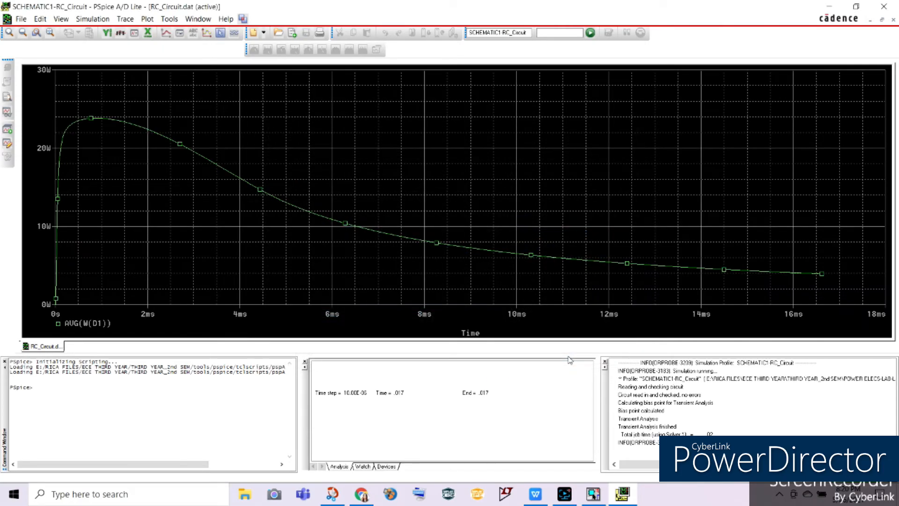
Step: Display the cursor and place it at the end of the AVG(W(D1)) trace to read PD
{"action": "left_click", "coordinate": [220, 32]}
{"action": "mouse_move", "coordinate": [64, 151]}
{"action": "left_mouse_down"}
{"action": "mouse_move", "coordinate": [542, 277]}
{"action": "mouse_move", "coordinate": [876, 310]}
{"action": "left_mouse_up"}
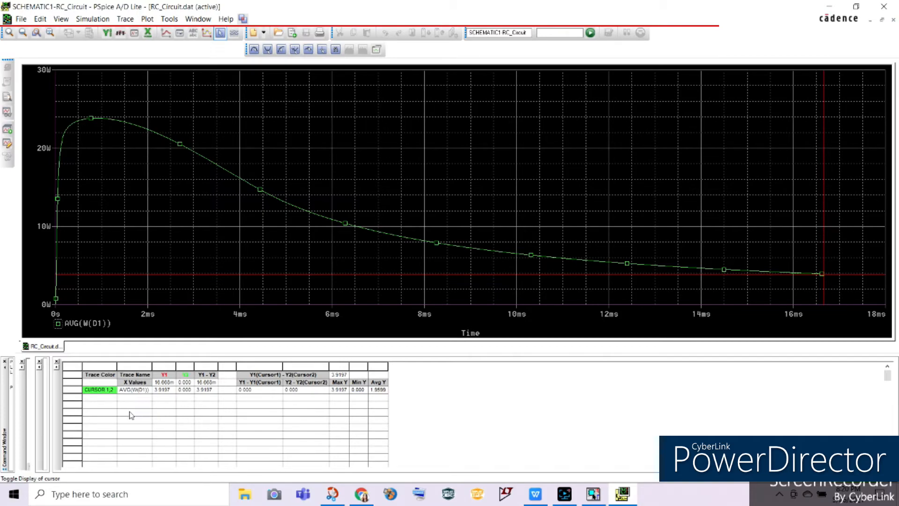
{"action": "left_click", "coordinate": [170, 391]}
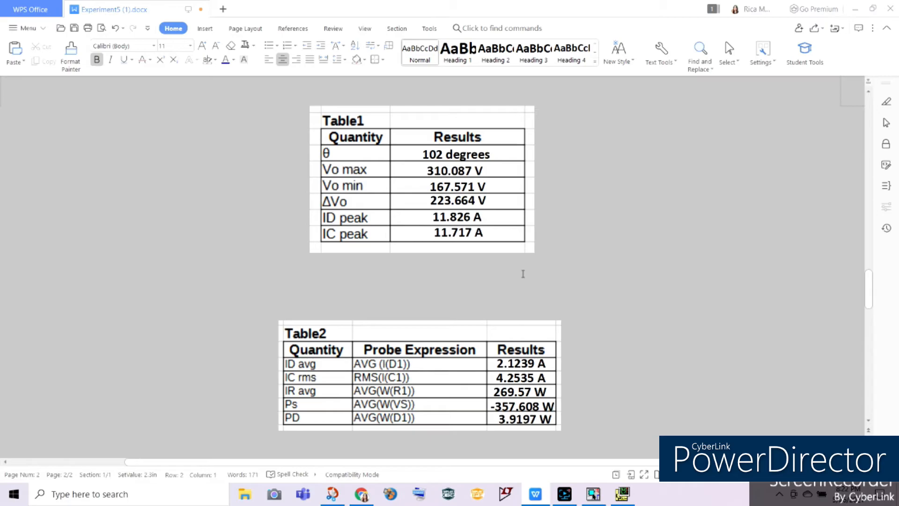
Step: Review the experiment's circuit and simulation instructions in the document, and return to the Table1 and Table2 results
{"action": "scroll", "coordinate": [523, 274], "scroll_direction": "up", "scroll_amount": 12}
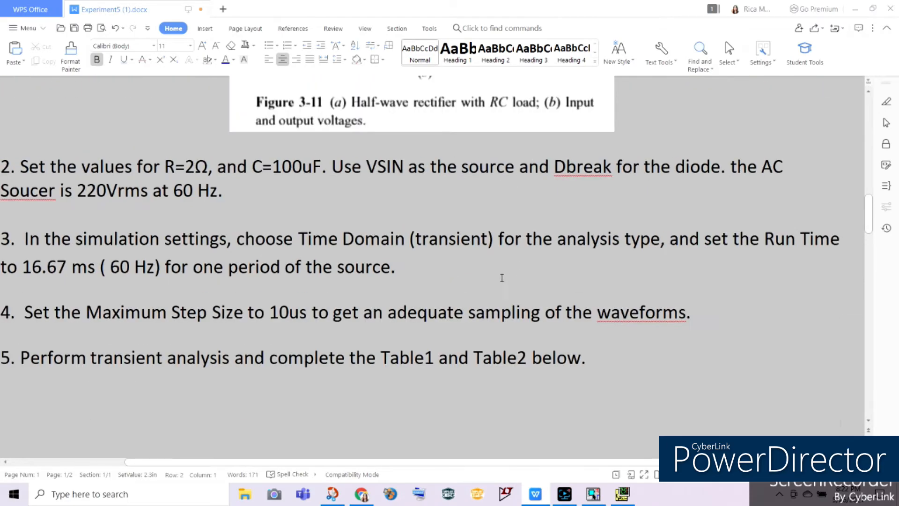
{"action": "scroll", "coordinate": [53, 264], "scroll_direction": "left", "scroll_amount": 2}
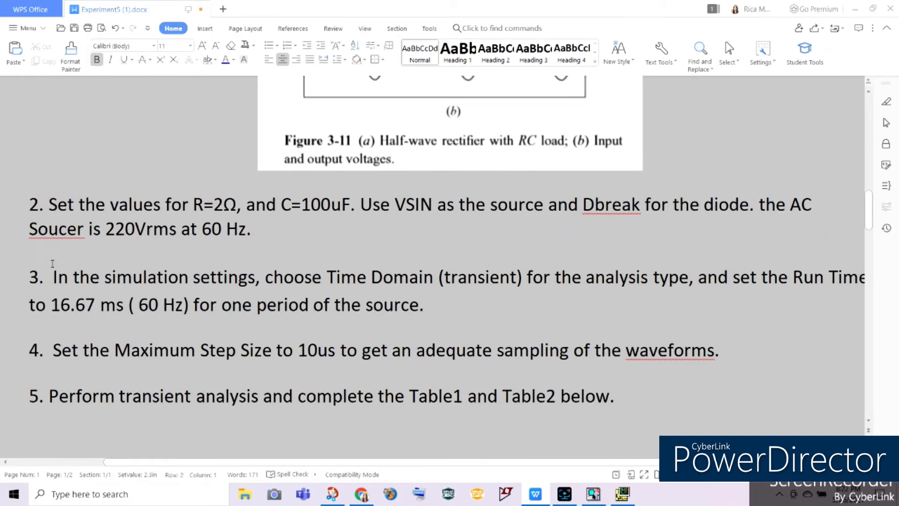
{"action": "left_click", "coordinate": [201, 236]}
{"action": "scroll", "coordinate": [375, 323], "scroll_direction": "down", "scroll_amount": 10}
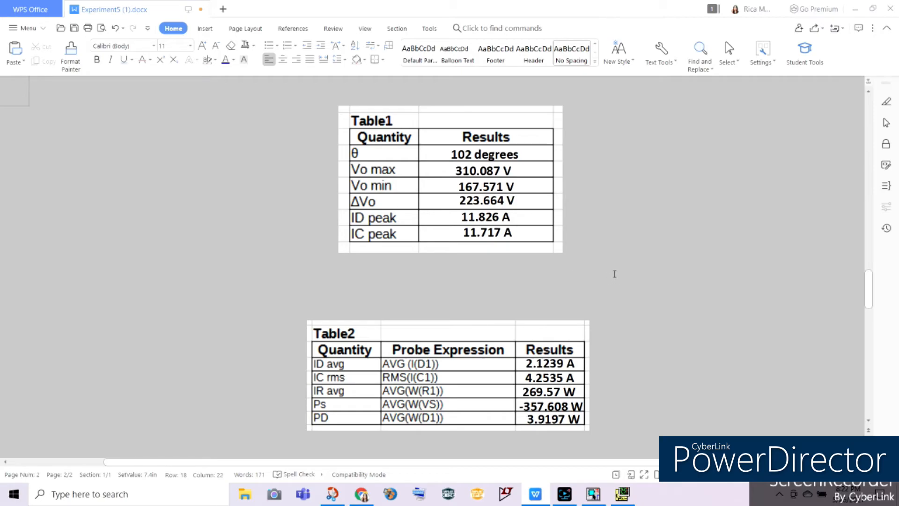
Step: In PSpice, set the transient simulation's run to time to 50m seconds and delete the AVG(W(D1)) trace
{"action": "left_click", "coordinate": [622, 494]}
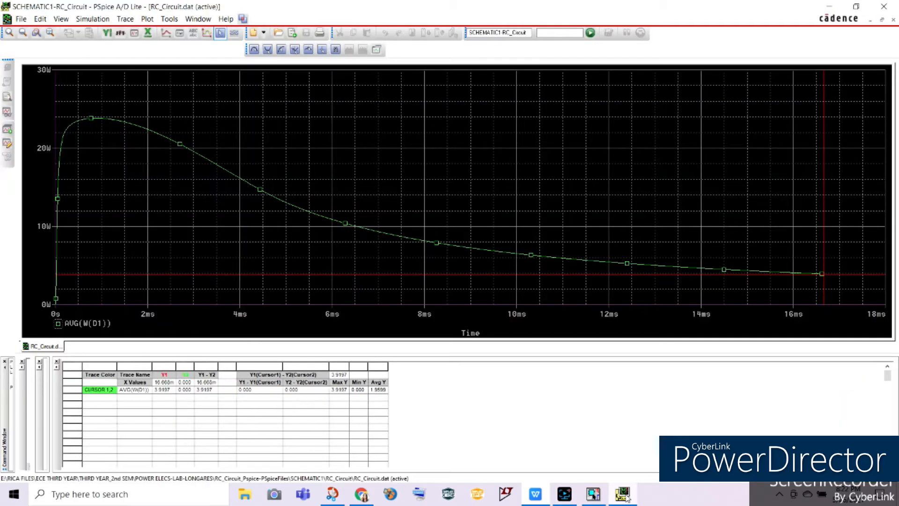
{"action": "left_click", "coordinate": [7, 143]}
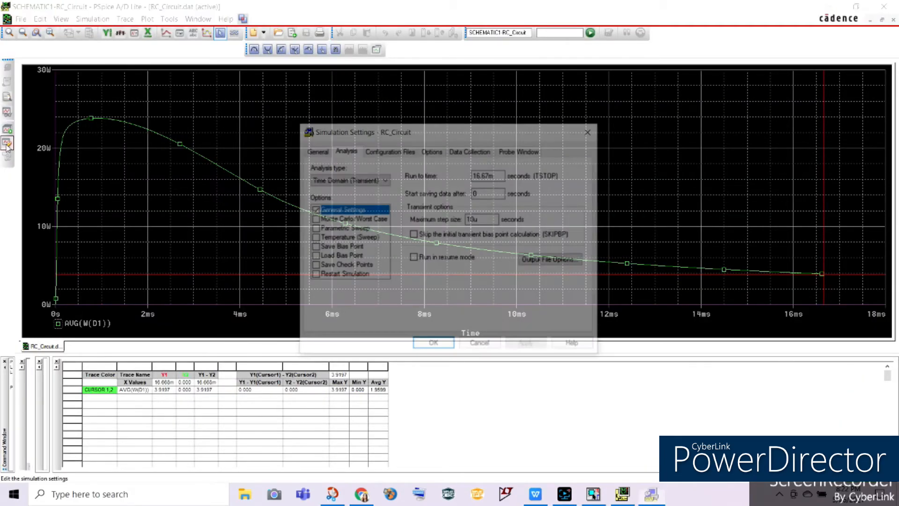
{"action": "left_click", "coordinate": [489, 178]}
{"action": "key", "text": "Right"}
{"action": "key", "text": "BackSpace"}
{"action": "key", "text": "BackSpace"}
{"action": "key", "text": "BackSpace"}
{"action": "key", "text": "BackSpace"}
{"action": "key", "text": "BackSpace"}
{"action": "type", "text": "50"}
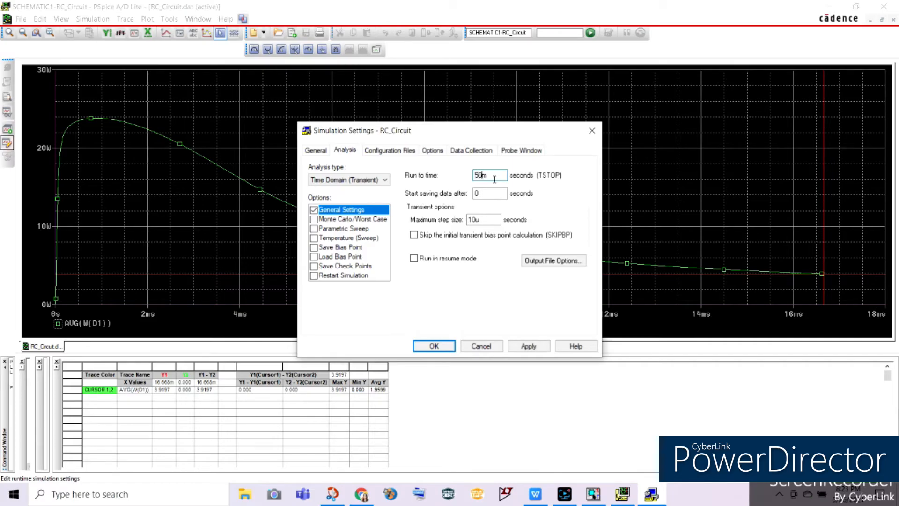
{"action": "left_click", "coordinate": [528, 345]}
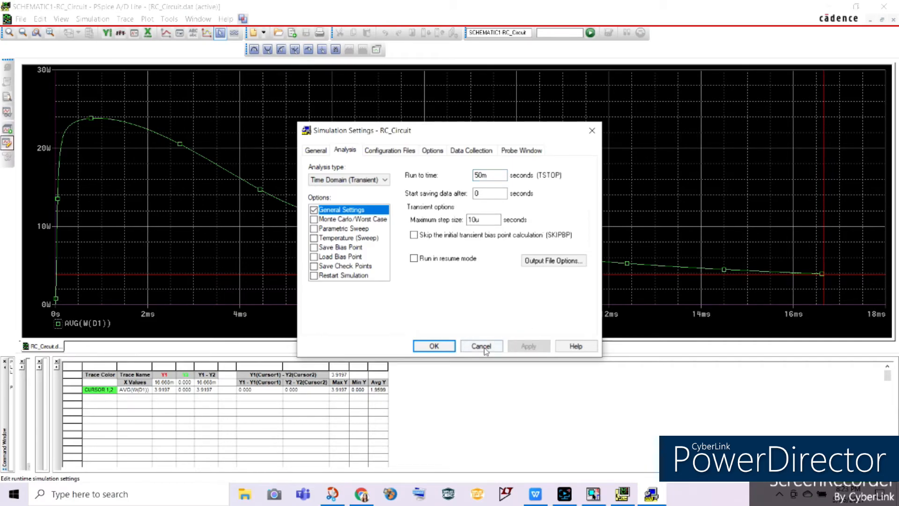
{"action": "left_click", "coordinate": [445, 349]}
{"action": "left_click", "coordinate": [92, 324]}
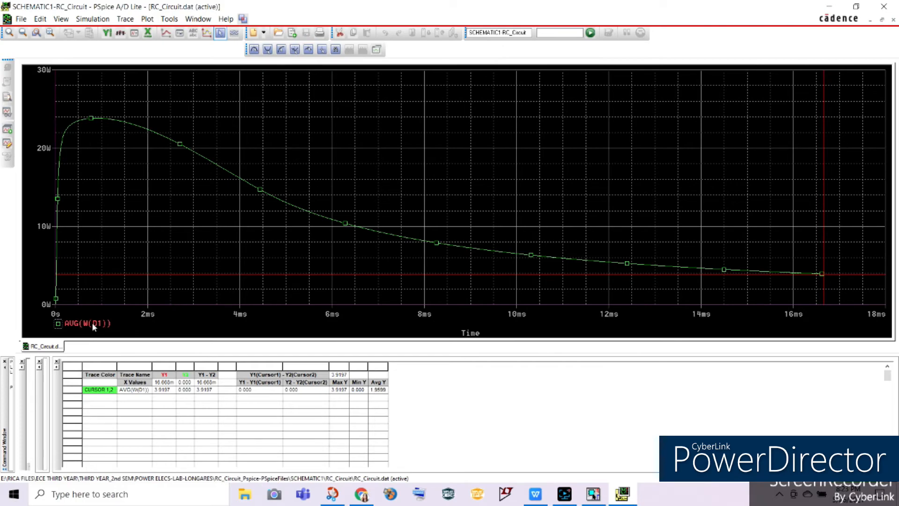
{"action": "key", "text": "Delete"}
{"action": "left_click", "coordinate": [125, 19]}
{"action": "left_click", "coordinate": [131, 33]}
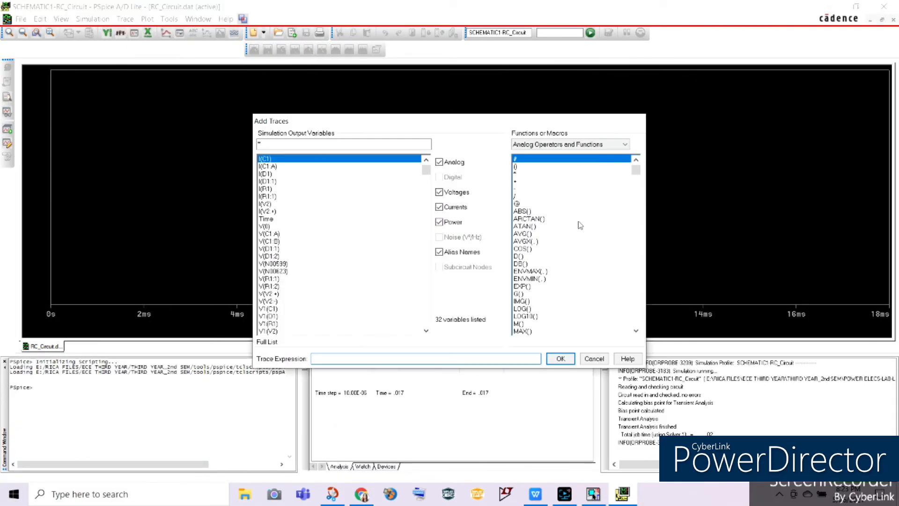
{"action": "left_click", "coordinate": [521, 233]}
{"action": "scroll", "coordinate": [412, 237], "scroll_direction": "down", "scroll_amount": 2}
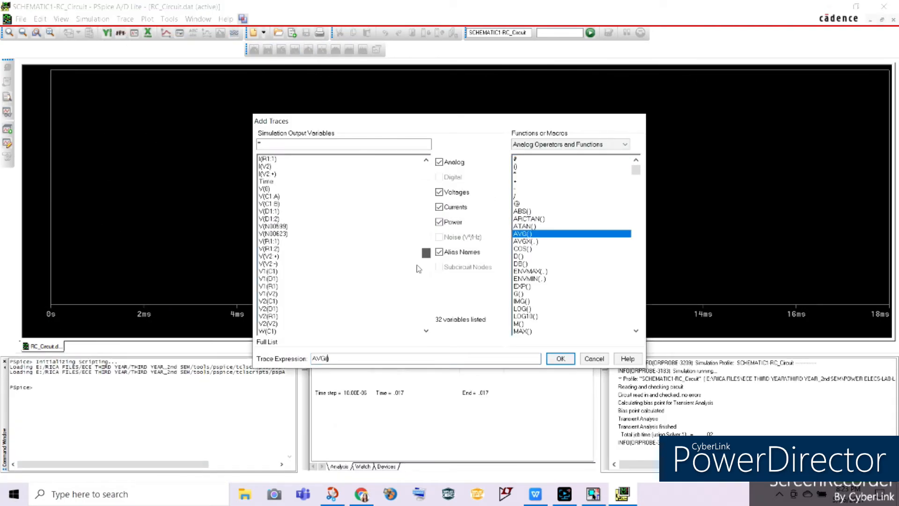
{"action": "scroll", "coordinate": [408, 235], "scroll_direction": "up", "scroll_amount": 2}
{"action": "left_click", "coordinate": [269, 173]}
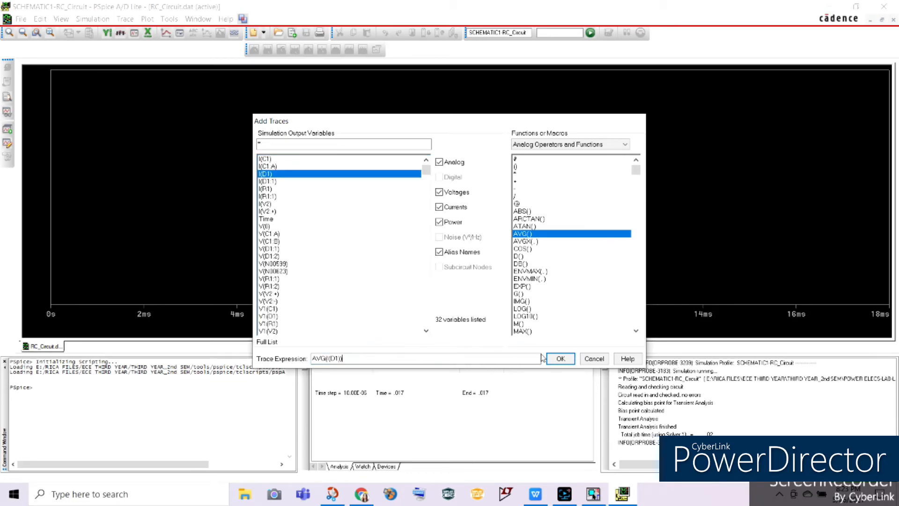
{"action": "left_click", "coordinate": [560, 358]}
{"action": "left_click", "coordinate": [92, 321]}
{"action": "key", "text": "Delete"}
Step: Add the diode current trace I(D1) to the empty plot
{"action": "left_click", "coordinate": [125, 19]}
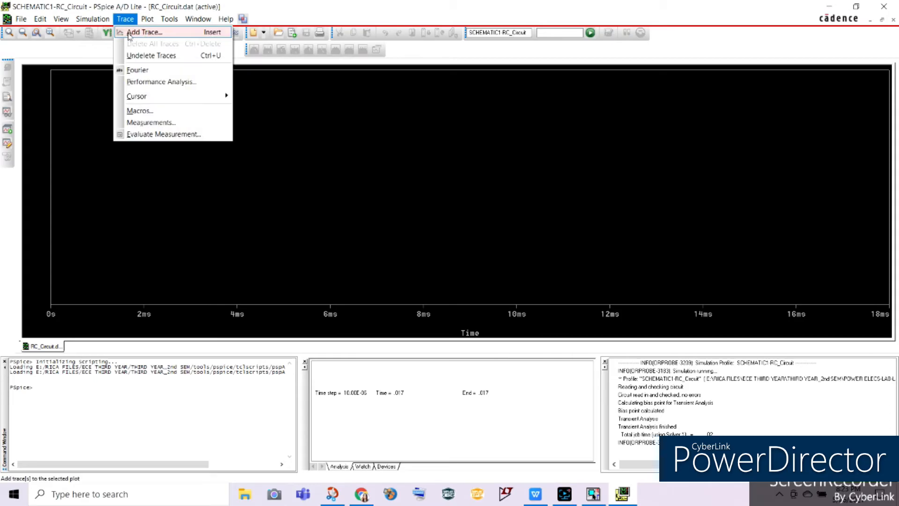
{"action": "left_click", "coordinate": [141, 32]}
{"action": "left_click", "coordinate": [265, 174]}
{"action": "left_click", "coordinate": [561, 359]}
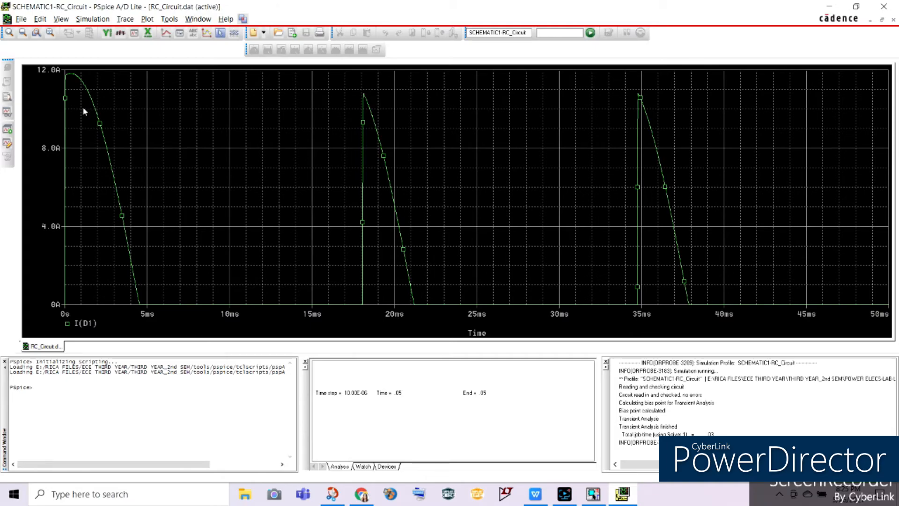
Step: Display the cursor, place it at the first peak of I(D1), and check ID peak in the document's Table1
{"action": "left_click", "coordinate": [220, 33]}
{"action": "mouse_move", "coordinate": [67, 140]}
{"action": "left_mouse_down"}
{"action": "mouse_move", "coordinate": [96, 147]}
{"action": "mouse_move", "coordinate": [69, 151]}
{"action": "left_mouse_up"}
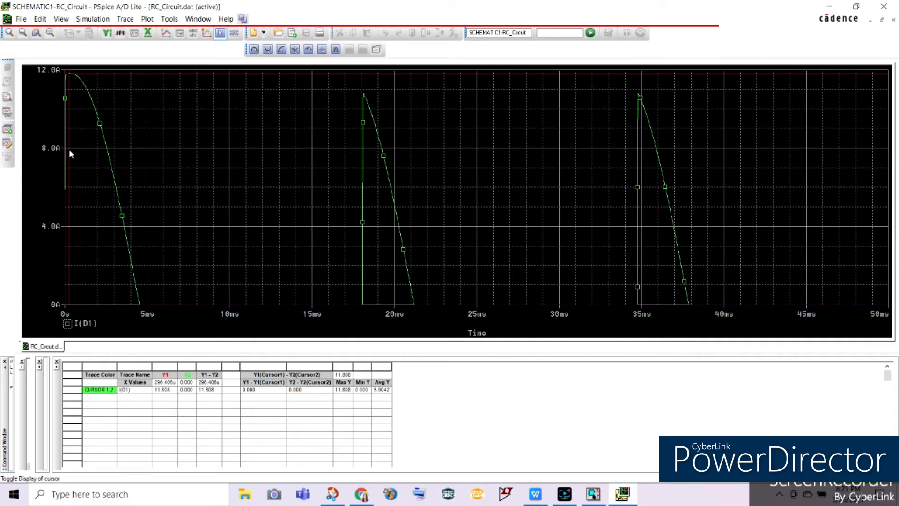
{"action": "left_click", "coordinate": [536, 494]}
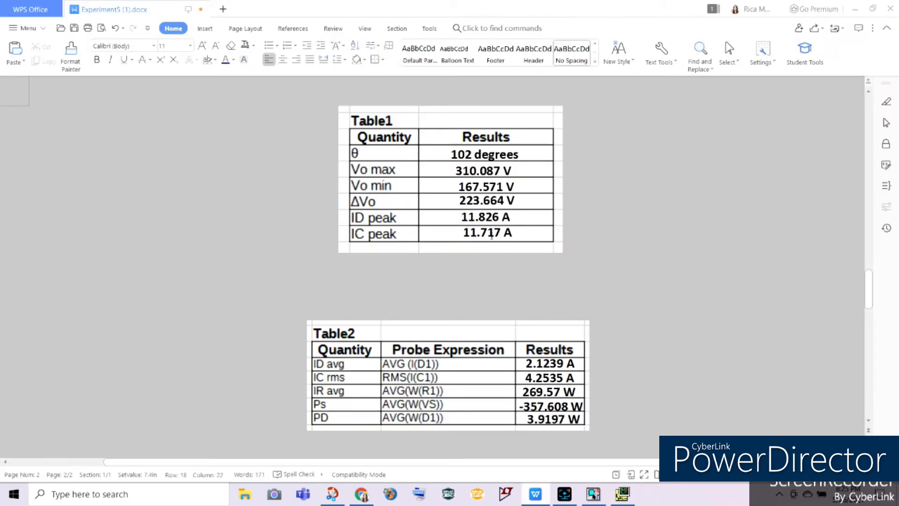
Step: Return to PSpice and use the cursor to examine the start and peak of the second I(D1) current pulse
{"action": "left_click", "coordinate": [622, 494]}
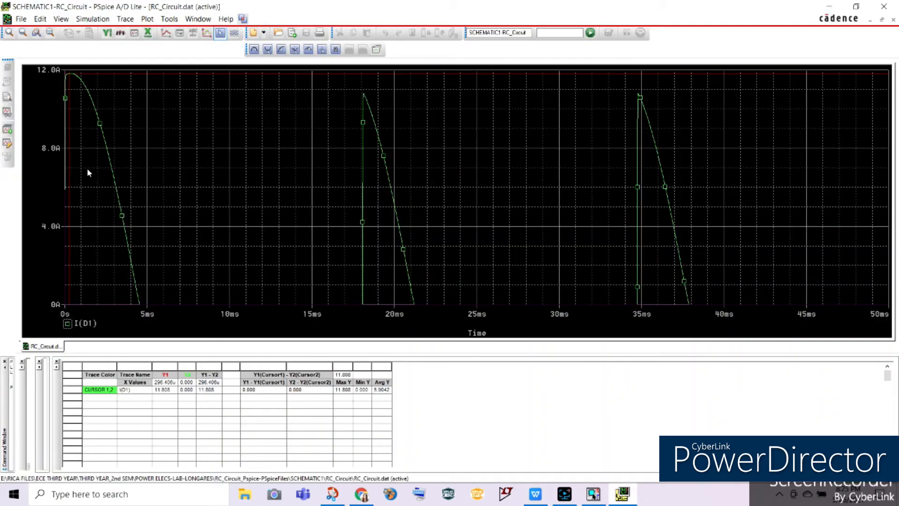
{"action": "mouse_move", "coordinate": [84, 165]}
{"action": "left_mouse_down"}
{"action": "mouse_move", "coordinate": [77, 170]}
{"action": "mouse_move", "coordinate": [326, 173]}
{"action": "mouse_move", "coordinate": [363, 187]}
{"action": "left_mouse_up"}
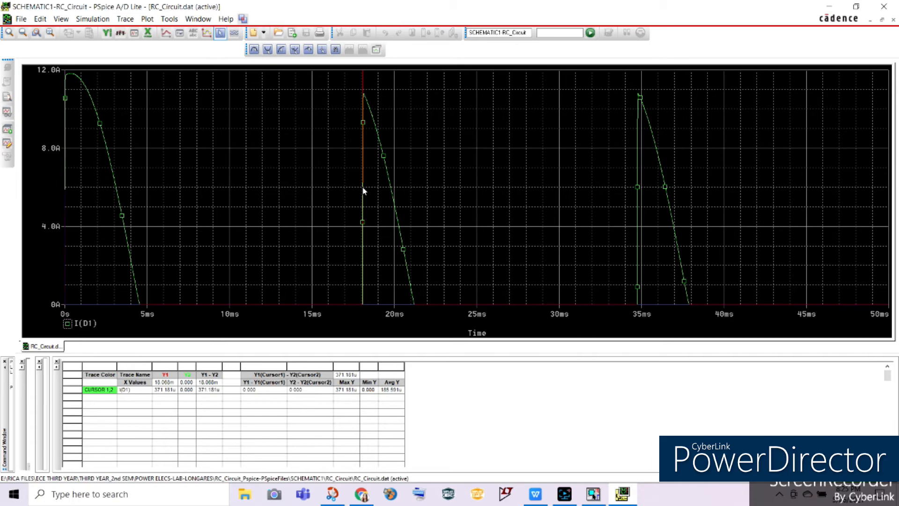
{"action": "left_click", "coordinate": [365, 190]}
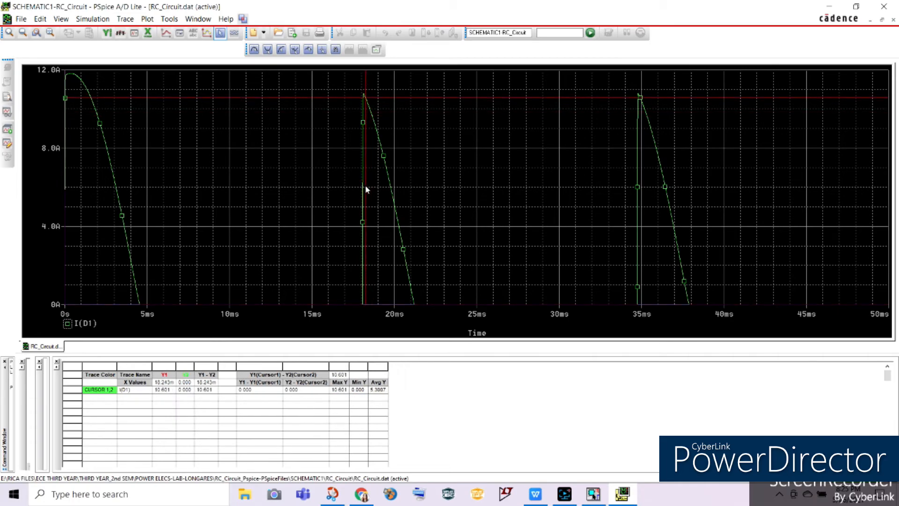
{"action": "left_click_drag", "start_coordinate": [366, 189], "coordinate": [364, 189]}
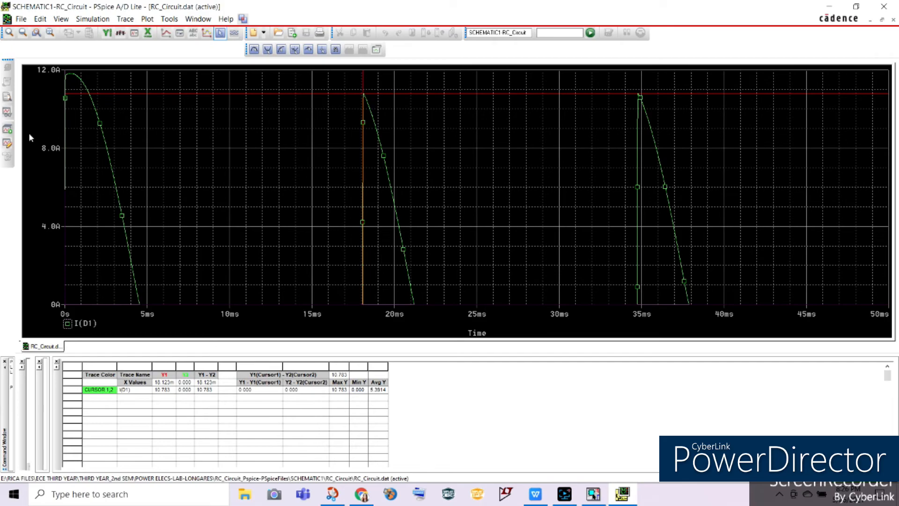
{"action": "left_click", "coordinate": [261, 162]}
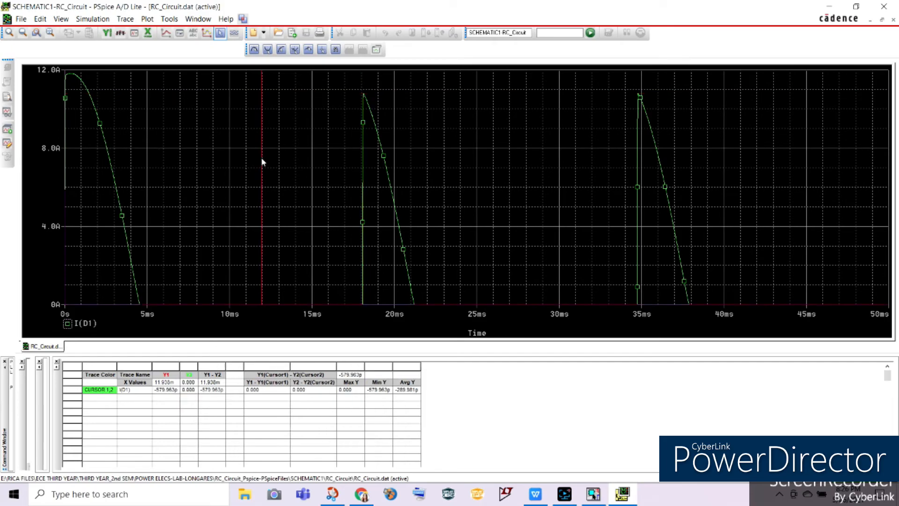
{"action": "left_click_drag", "start_coordinate": [277, 147], "coordinate": [361, 170]}
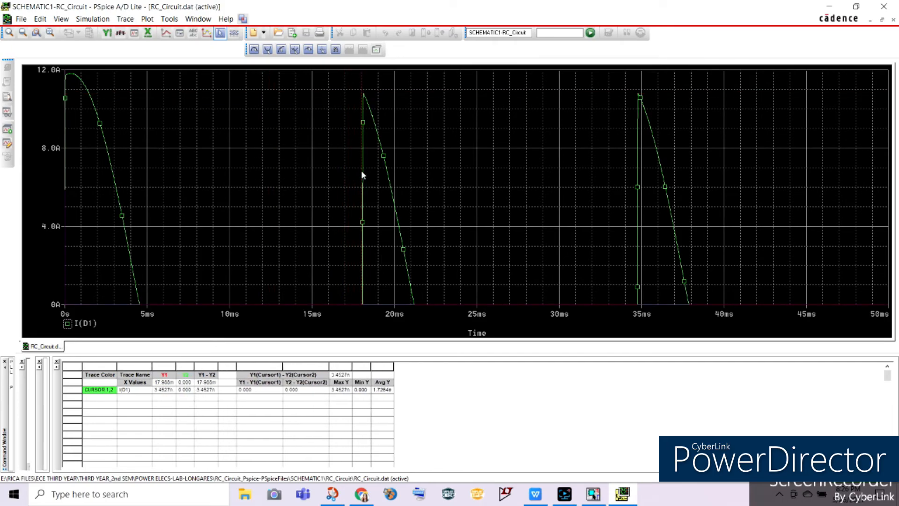
Step: Compare the second I(D1) peak in PSpice with the peak current results in the document's Table1
{"action": "key", "text": "alt+Tab"}
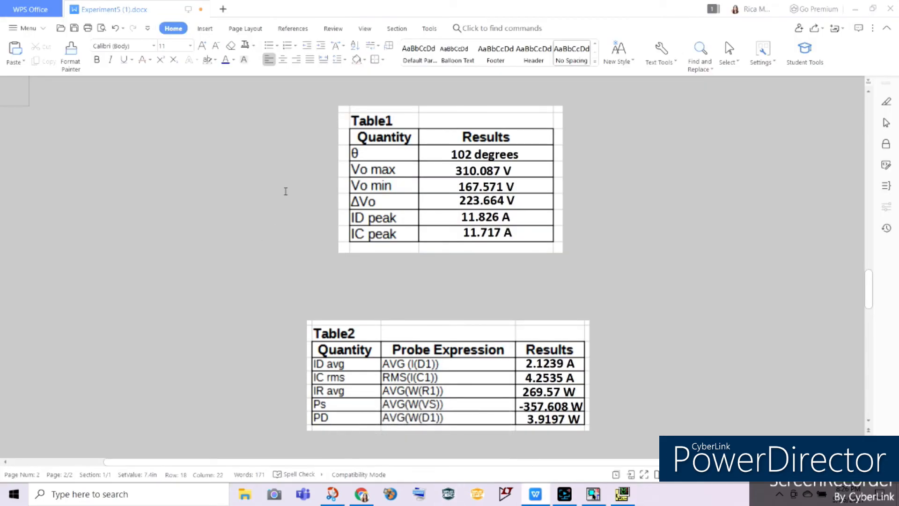
{"action": "left_click", "coordinate": [593, 494]}
{"action": "left_click", "coordinate": [622, 494]}
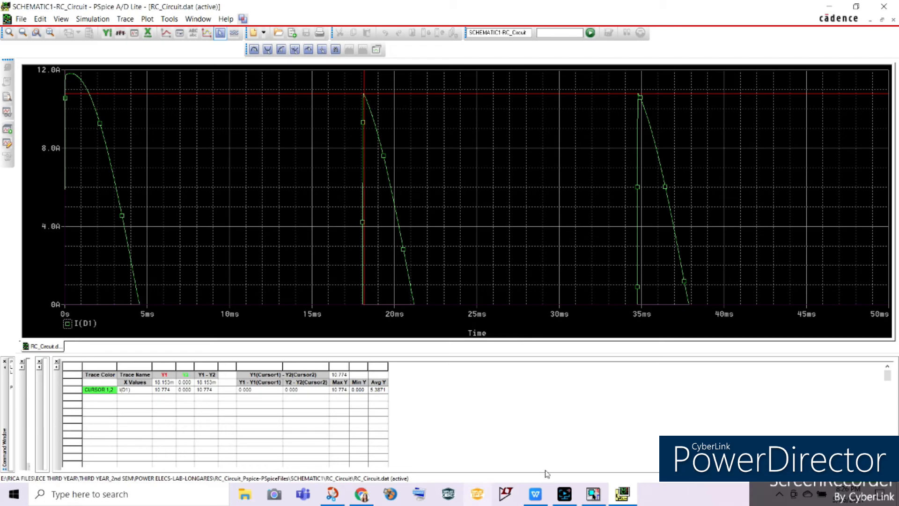
{"action": "left_click", "coordinate": [537, 494]}
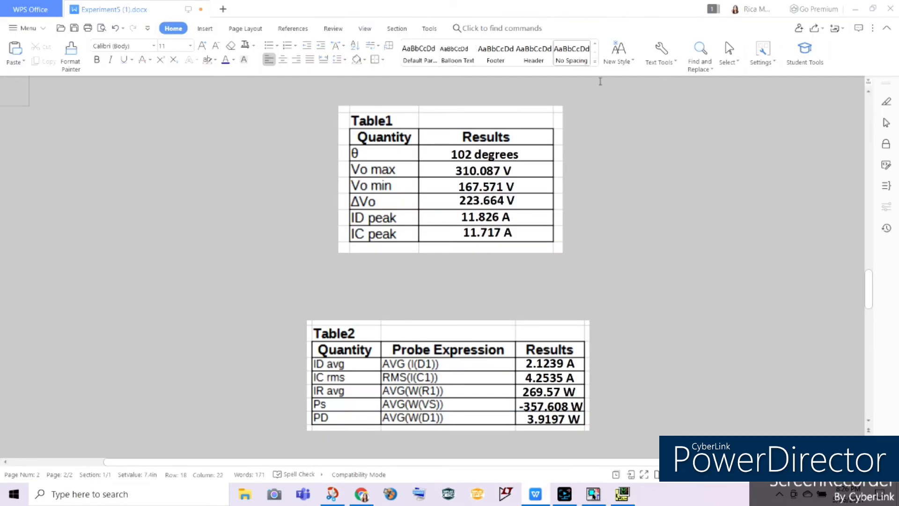